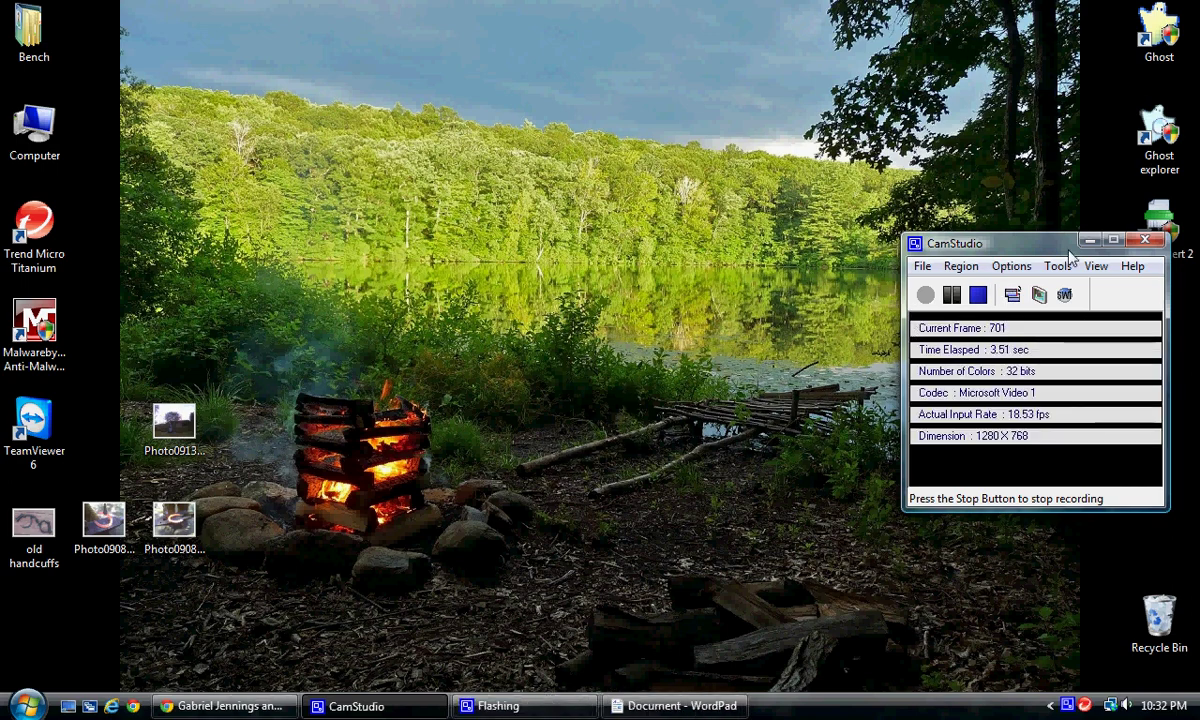
# Minimize CamStudio, preview the old handcuffs photo in Photo Gallery, then close it.
pyautogui.click(1089, 240)
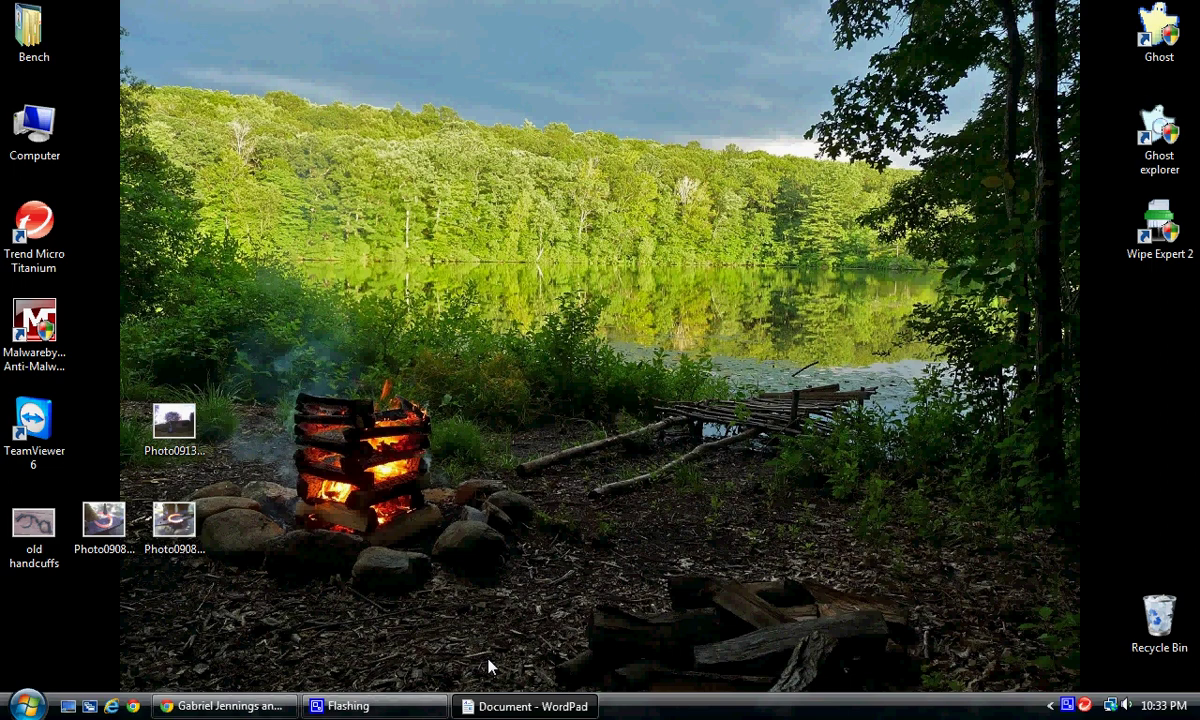
pyautogui.doubleClick(33, 510)
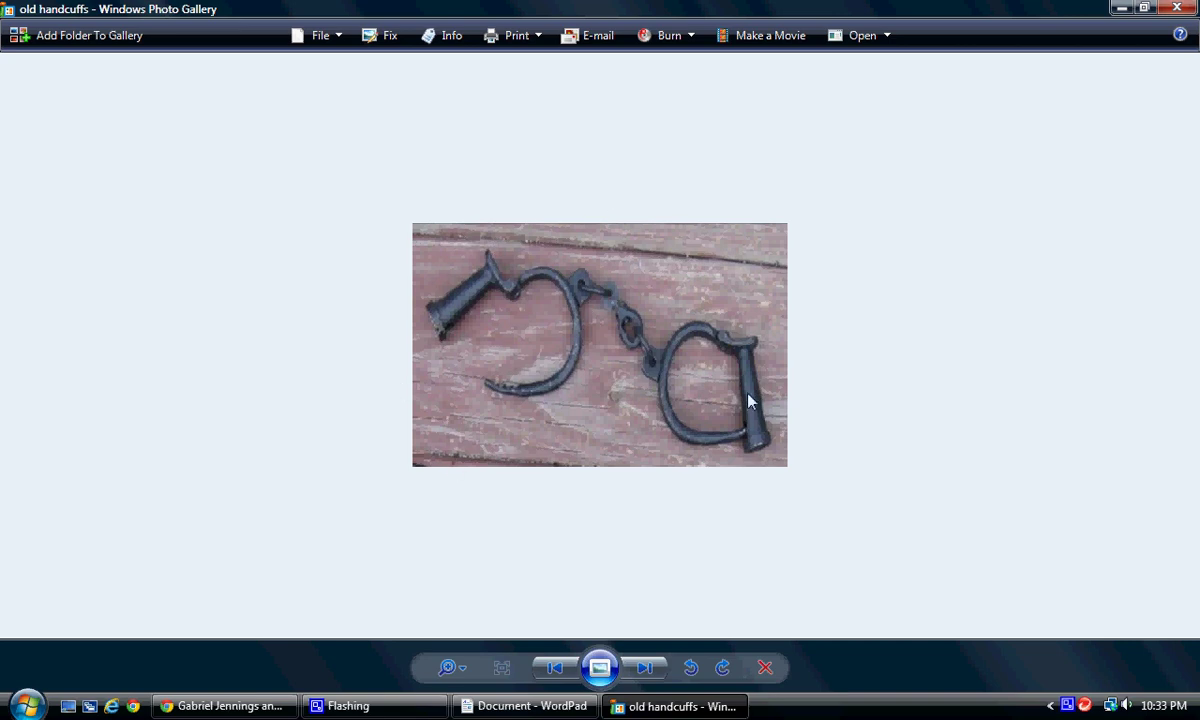
pyautogui.click(1165, 11)
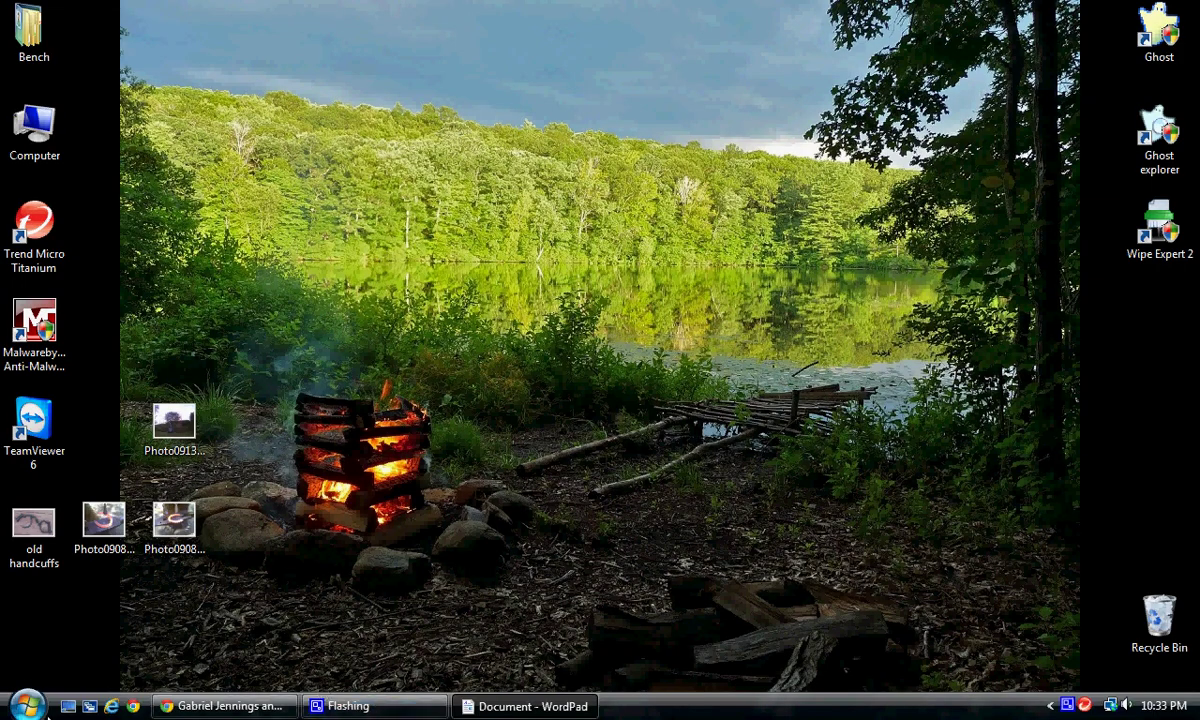
# Launch Paint from Start > All Programs > Accessories to get a blank untitled canvas.
pyautogui.click(40, 710)
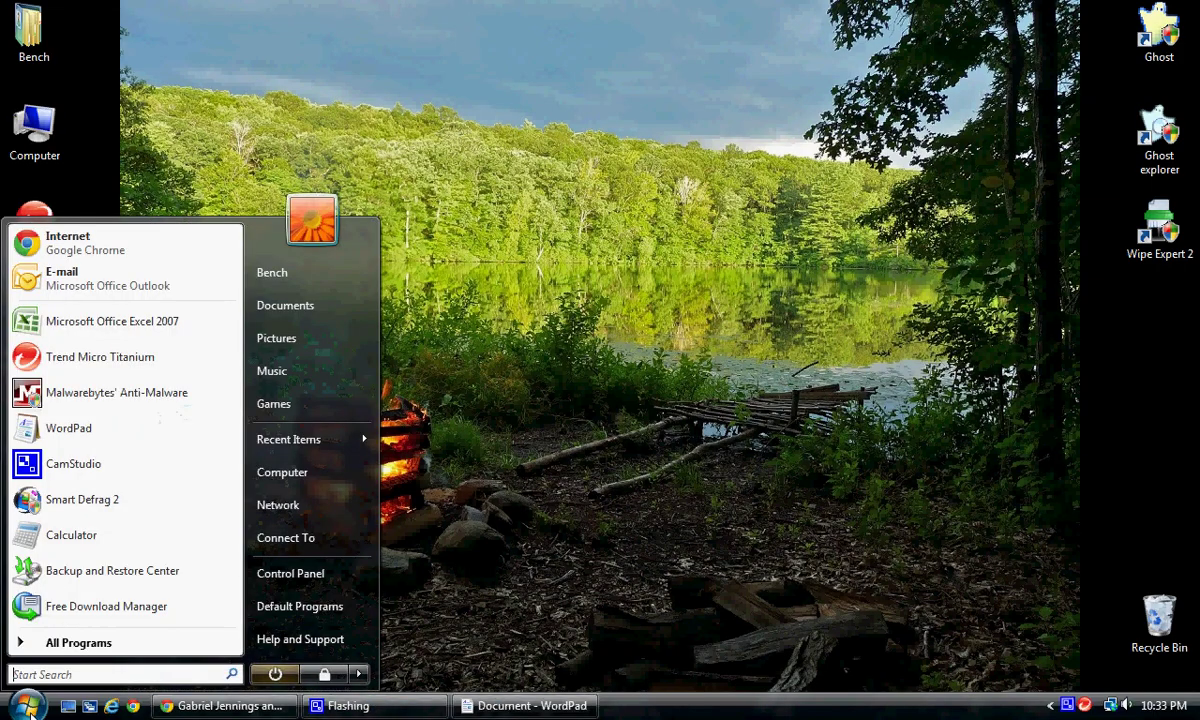
pyautogui.click(55, 648)
pyautogui.scroll(1, 240, 415)
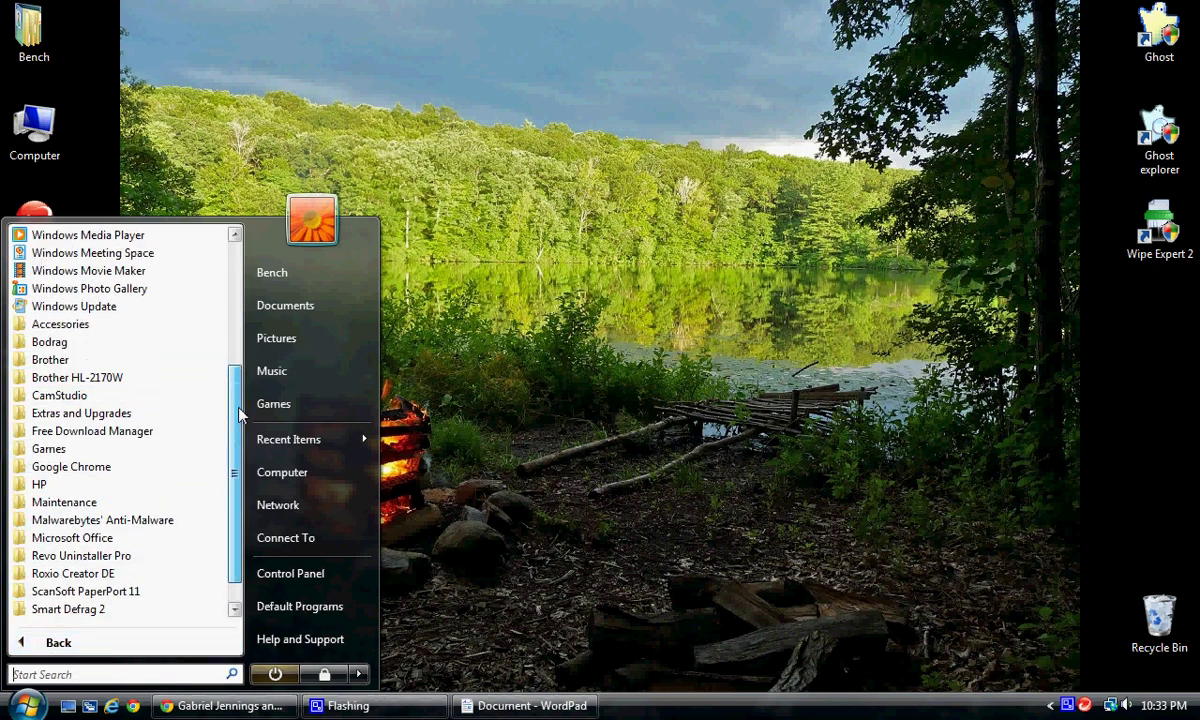
pyautogui.moveTo(240, 415); pyautogui.dragTo(240, 397)
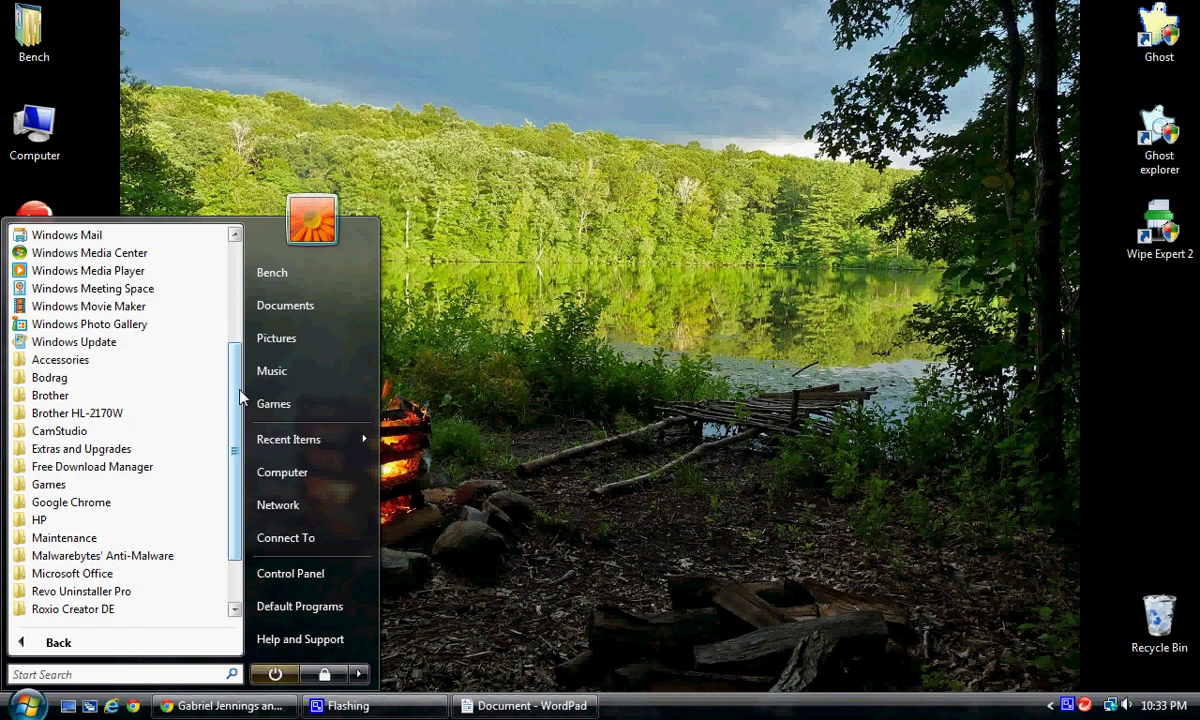
pyautogui.click(120, 362)
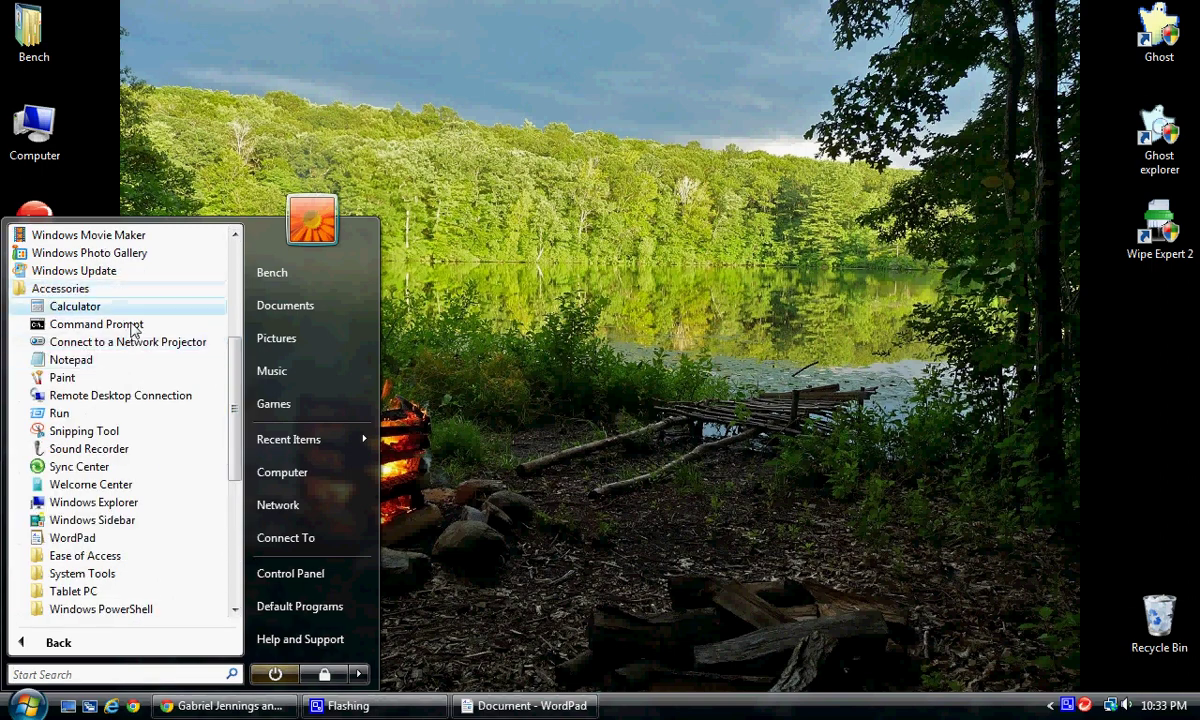
pyautogui.scroll(-3, 166, 388)
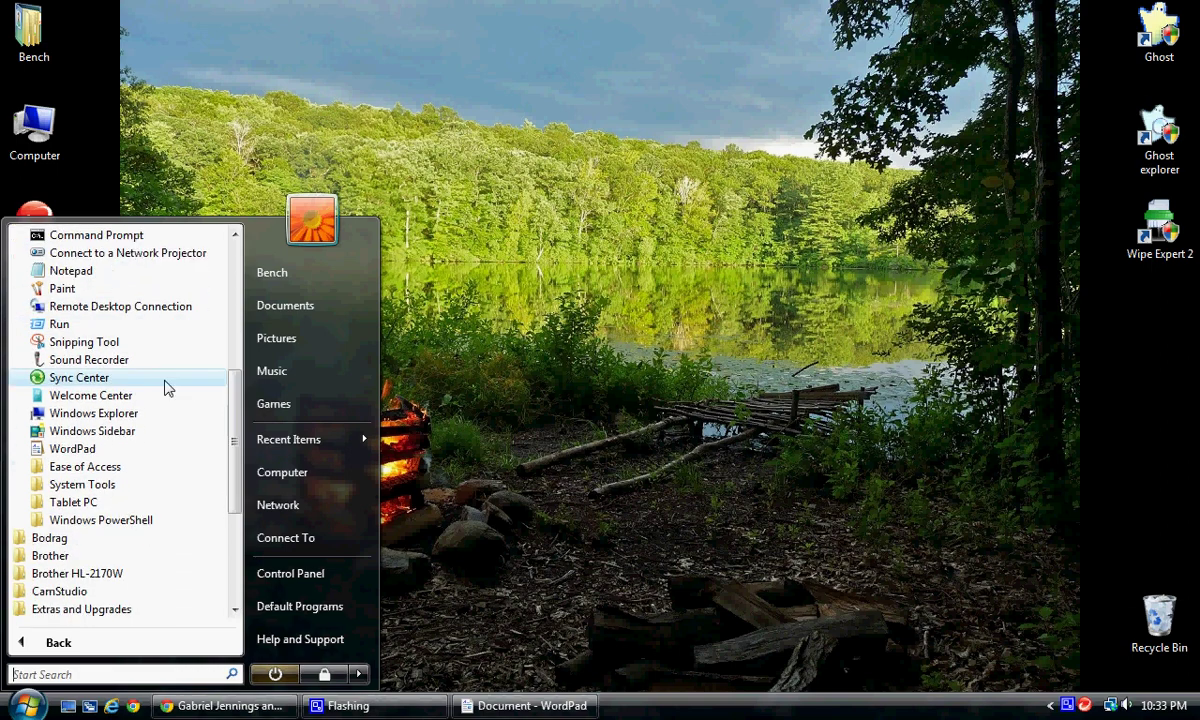
pyautogui.click(70, 288)
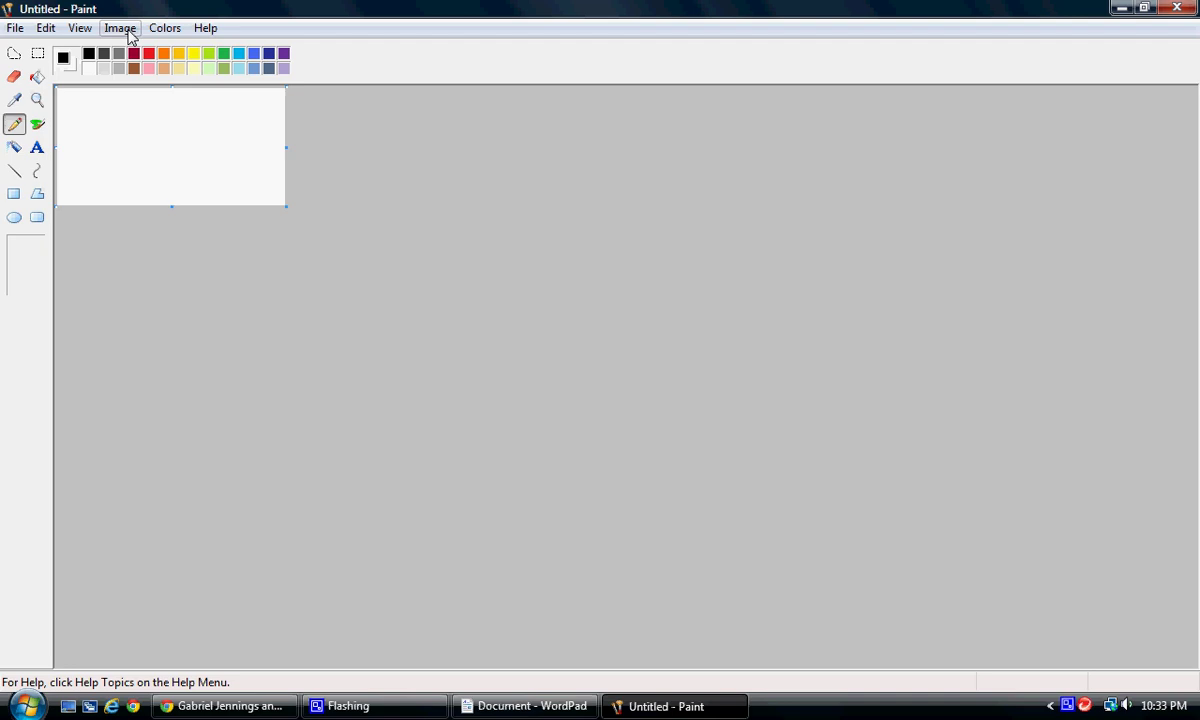
# Resize the canvas to 400 × 600 pixels in Image > Attributes.
pyautogui.click(121, 28)
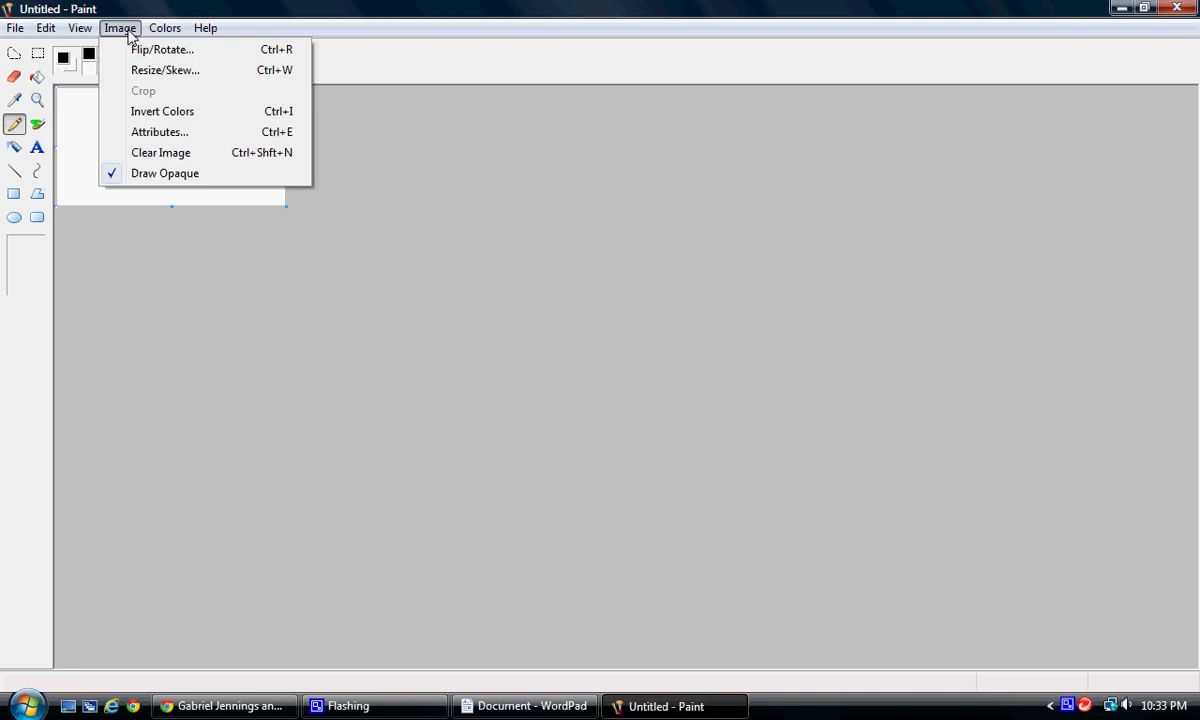
pyautogui.click(190, 139)
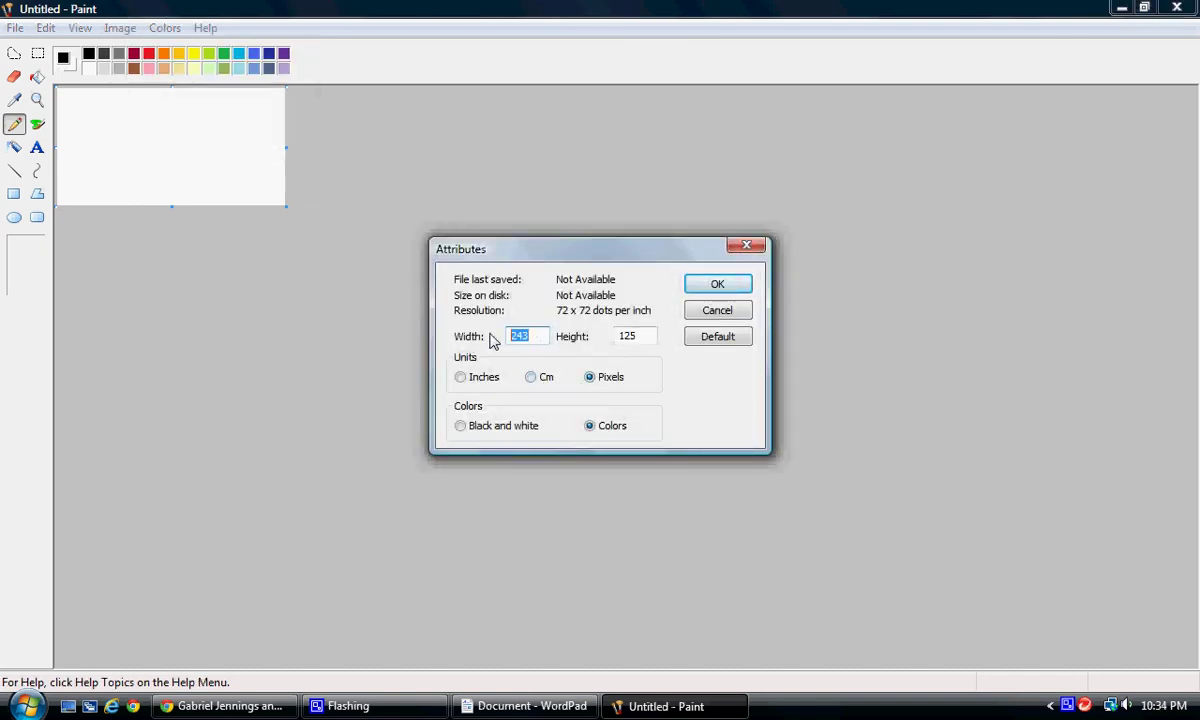
pyautogui.write('400')
pyautogui.doubleClick(646, 340)
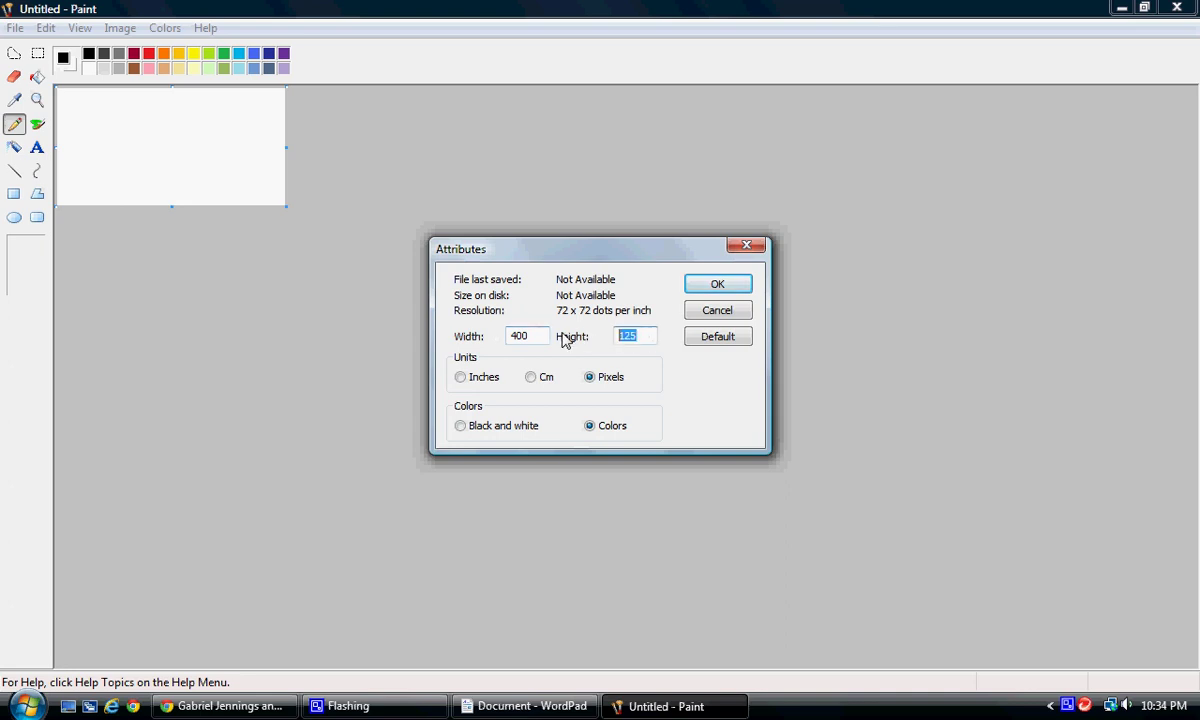
pyautogui.write('600')
pyautogui.click(688, 285)
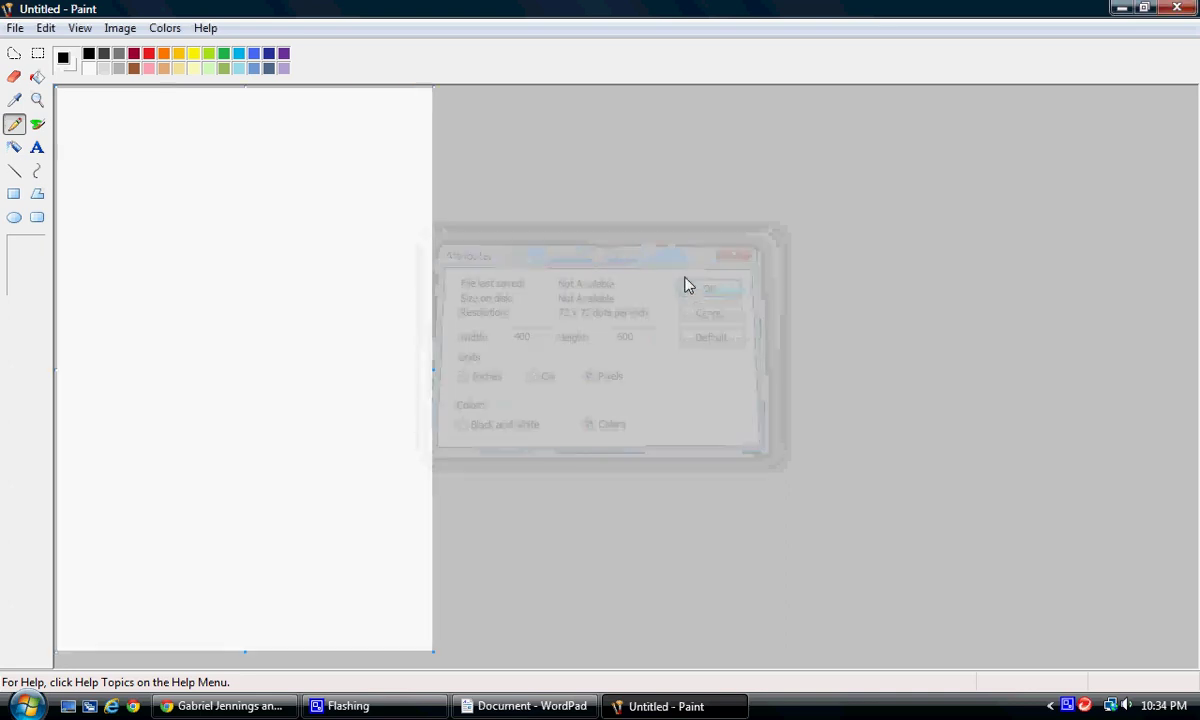
# Reopen Attributes to confirm the 400 × 600 size and close it unchanged.
pyautogui.click(118, 28)
pyautogui.click(155, 131)
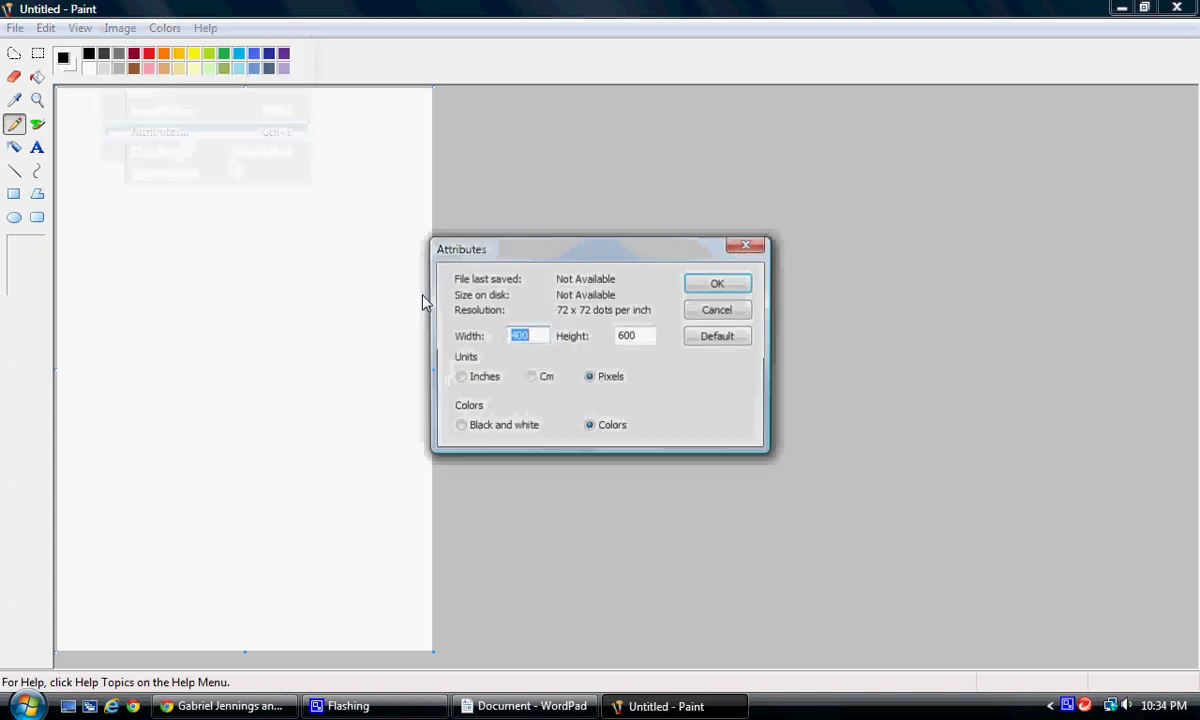
pyautogui.click(707, 284)
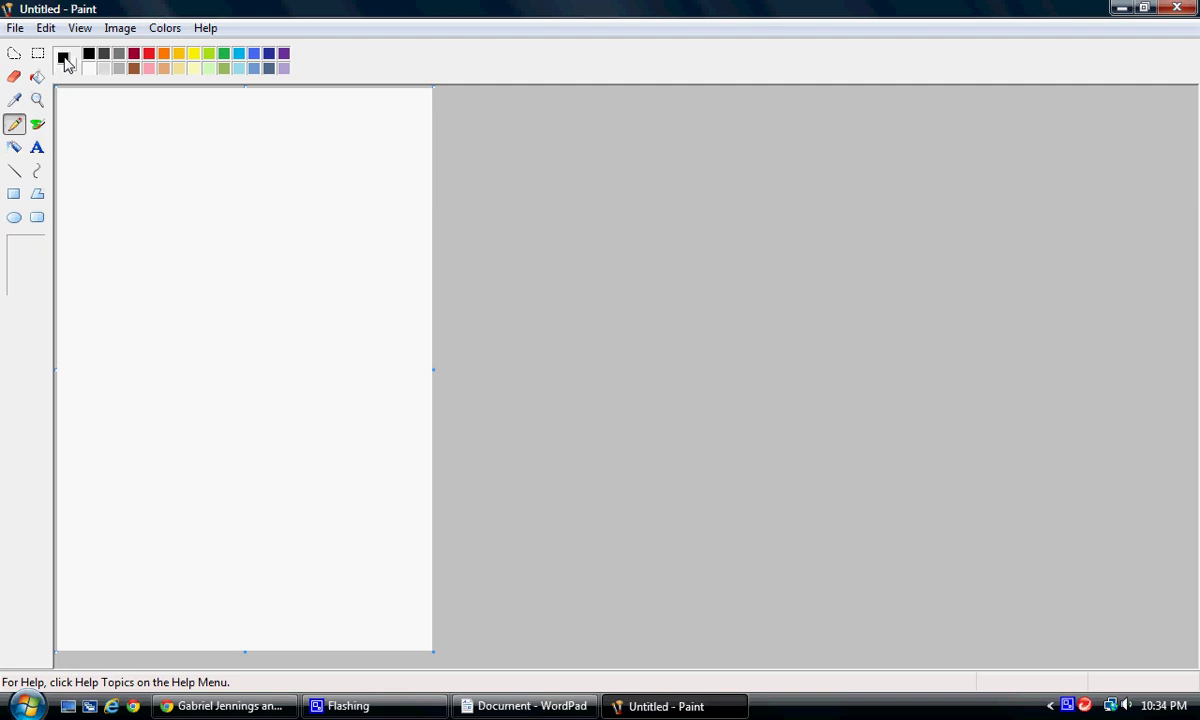
# Fill the canvas black and save it to the Desktop as JPEG 'my kindle cover'.
pyautogui.click(38, 79)
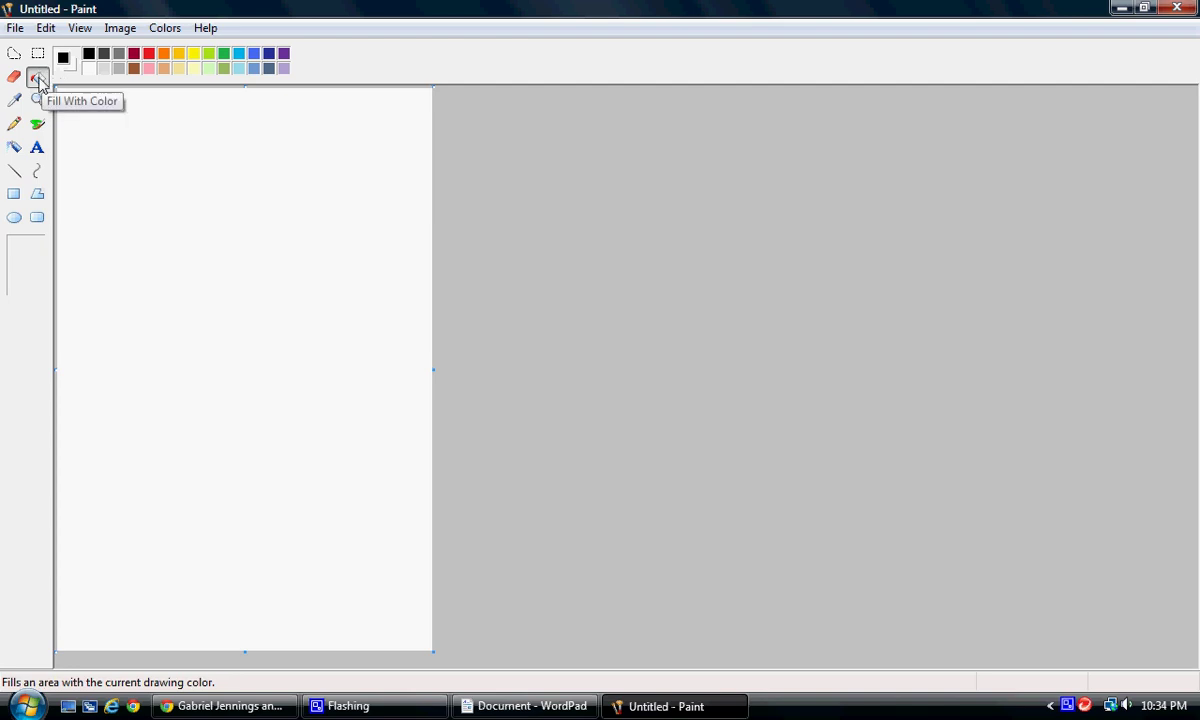
pyautogui.click(127, 156)
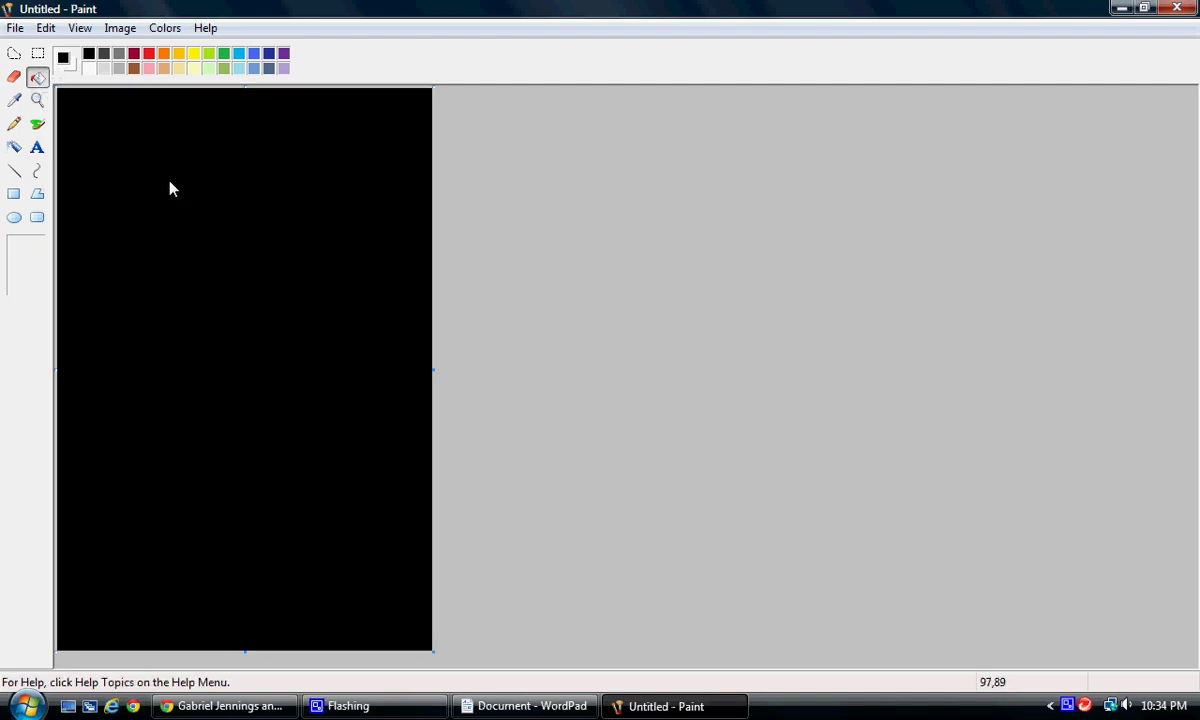
pyautogui.click(15, 28)
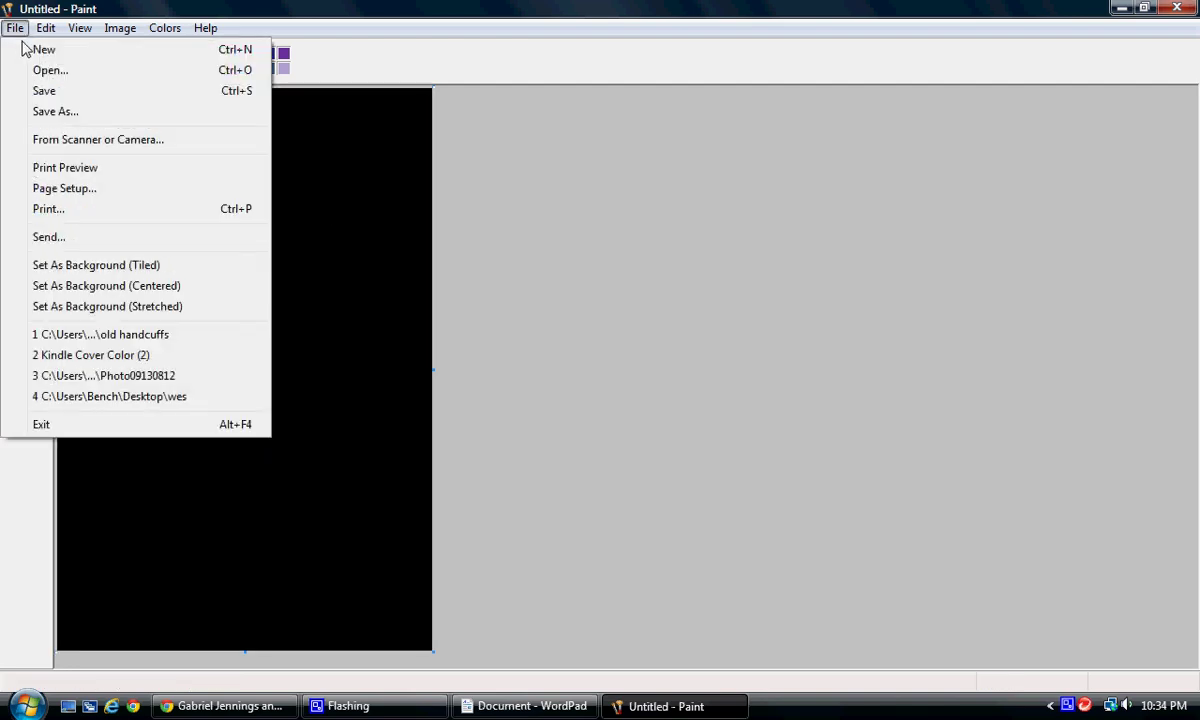
pyautogui.click(52, 93)
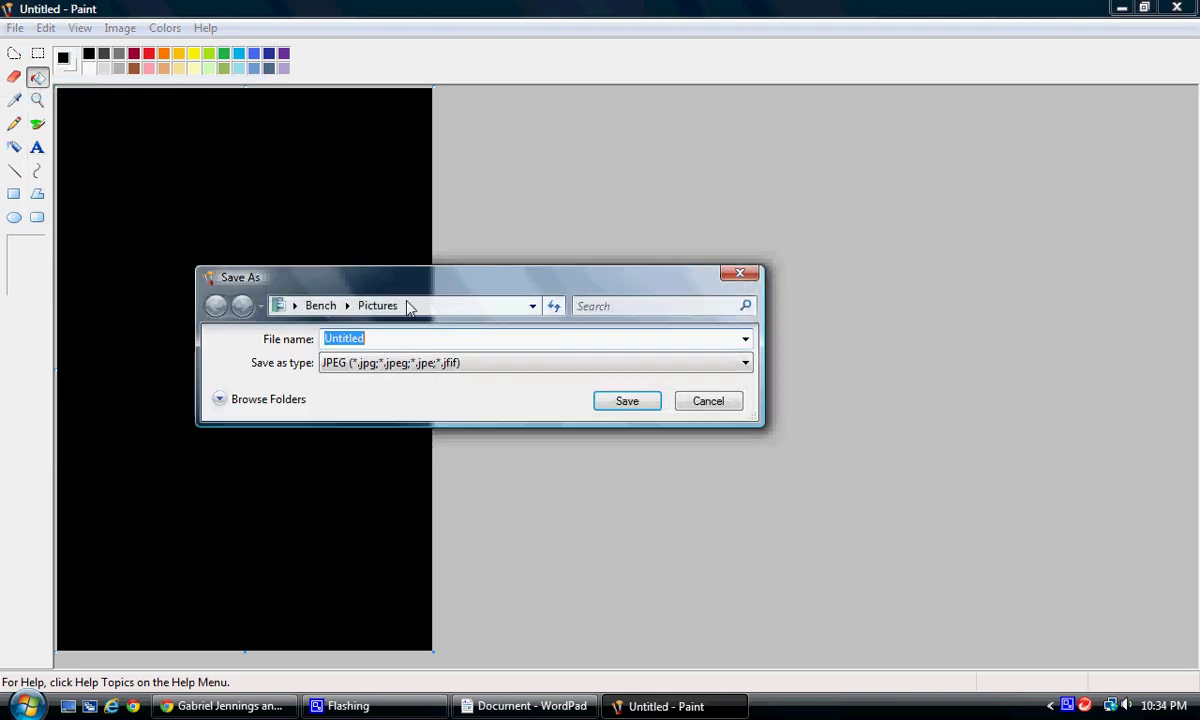
pyautogui.click(346, 306)
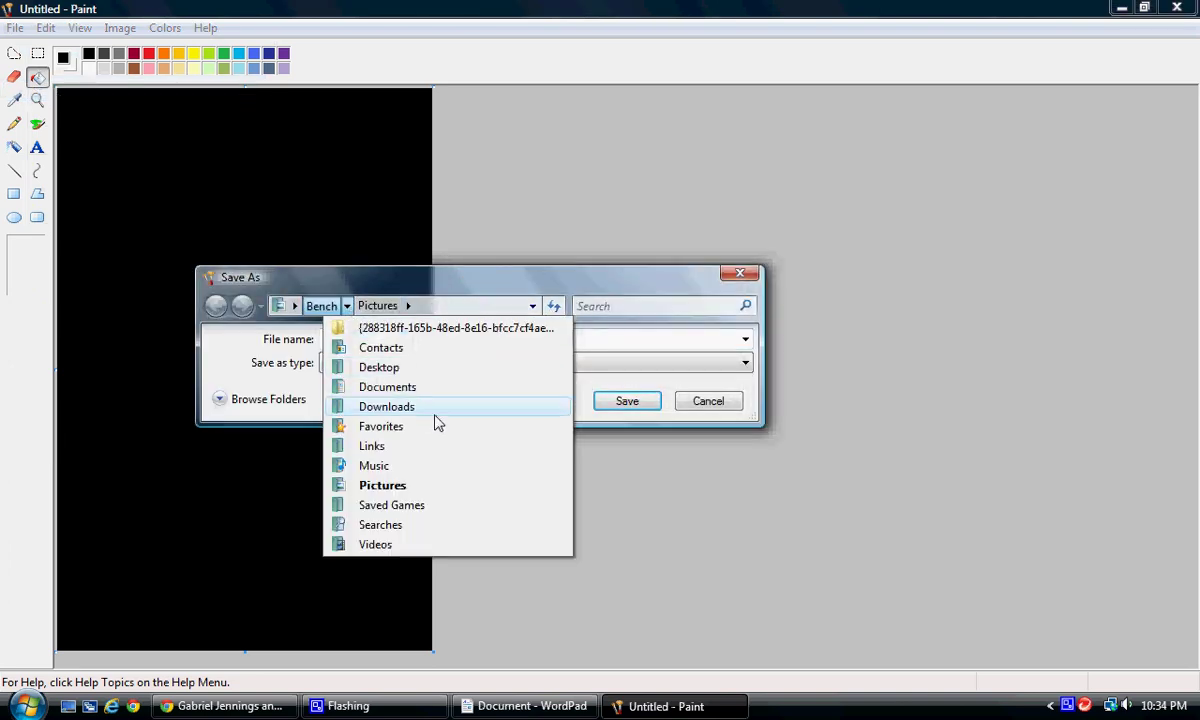
pyautogui.click(420, 369)
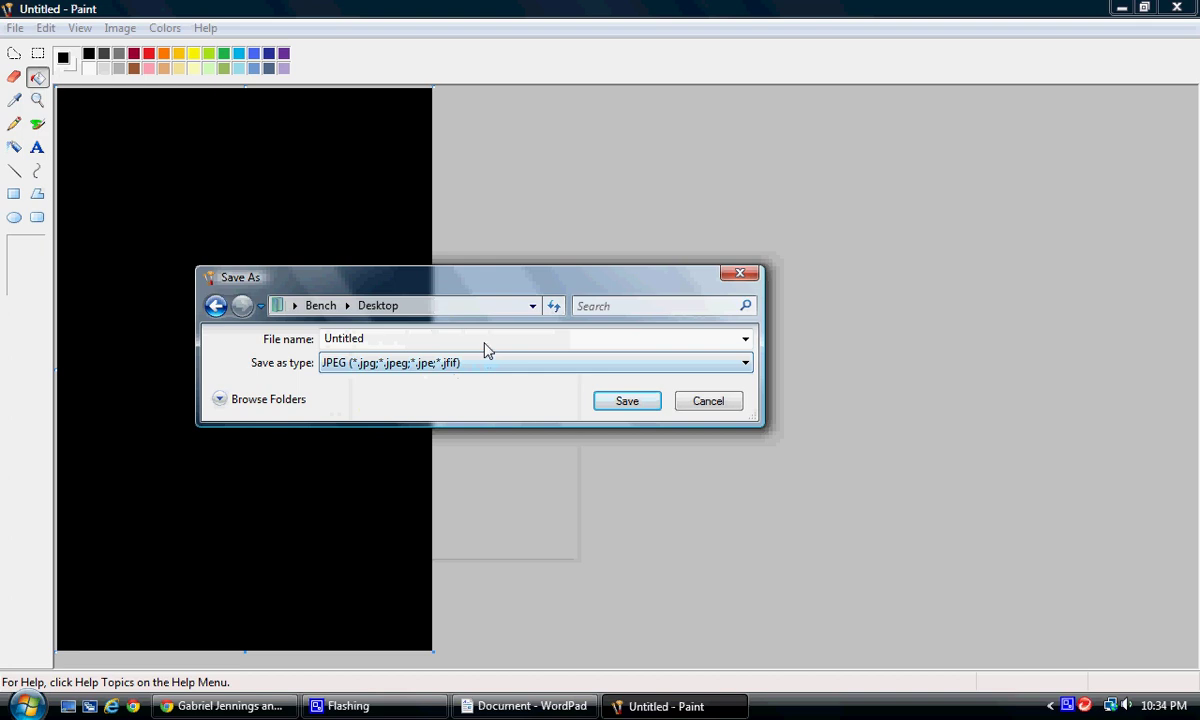
pyautogui.write('my kindle cover')
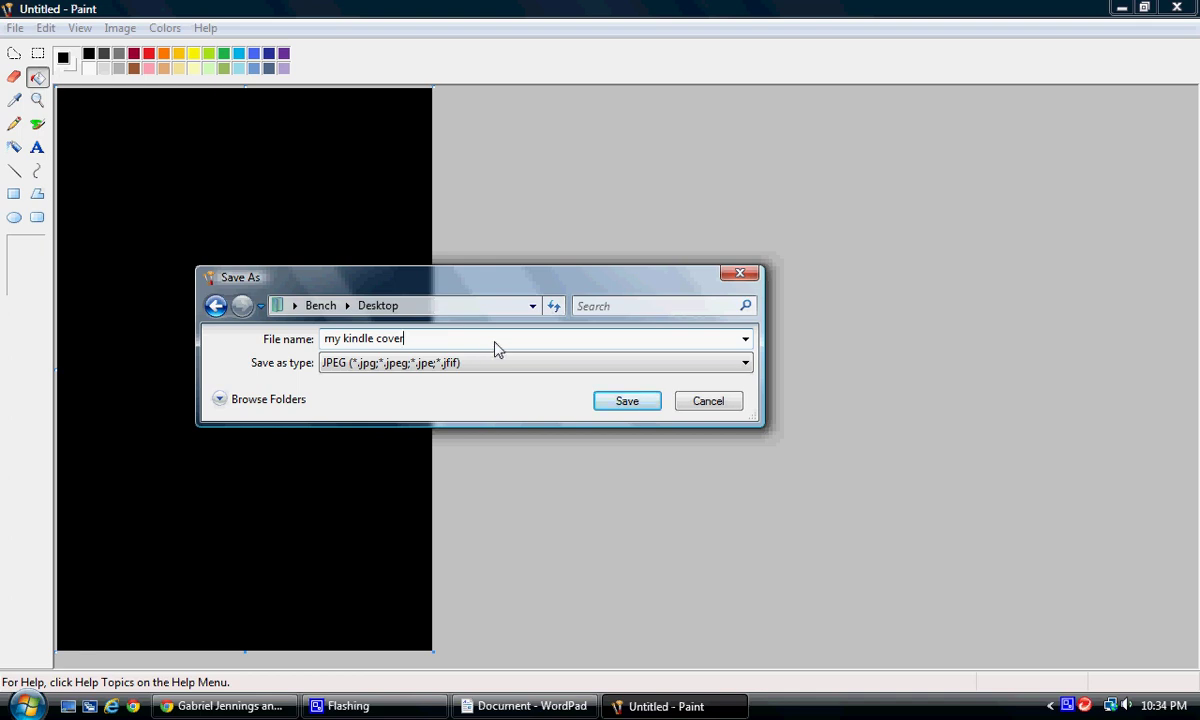
pyautogui.click(737, 369)
pyautogui.click(469, 436)
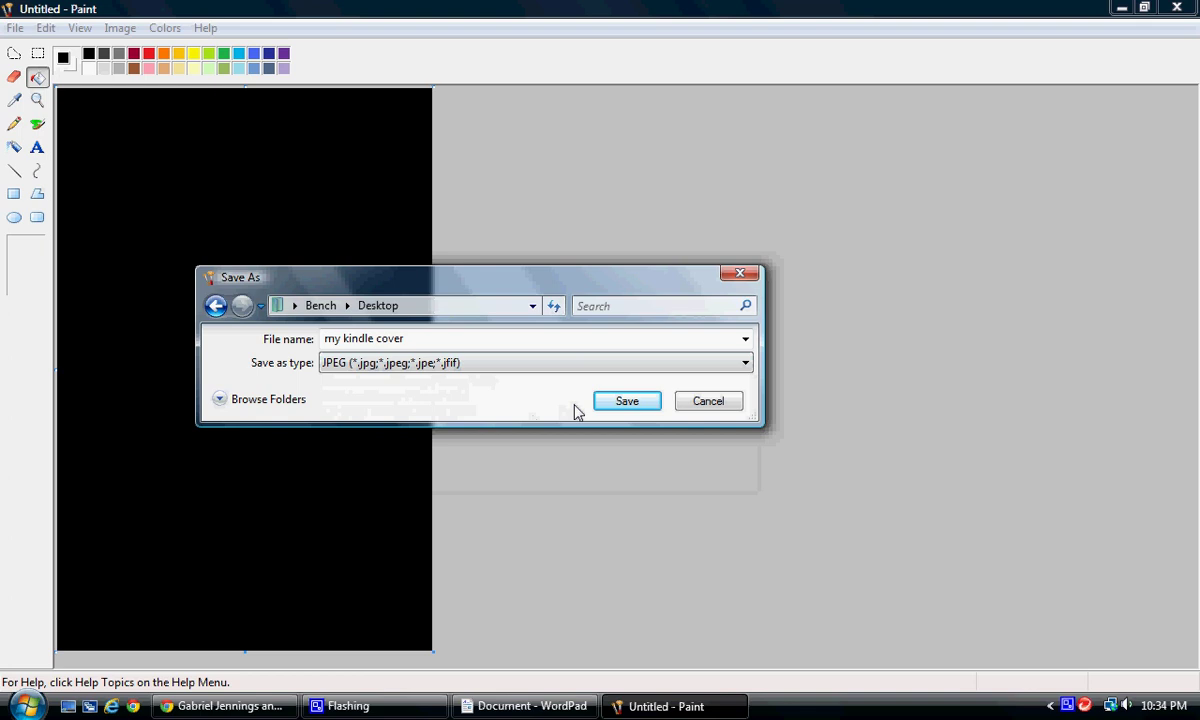
pyautogui.click(603, 408)
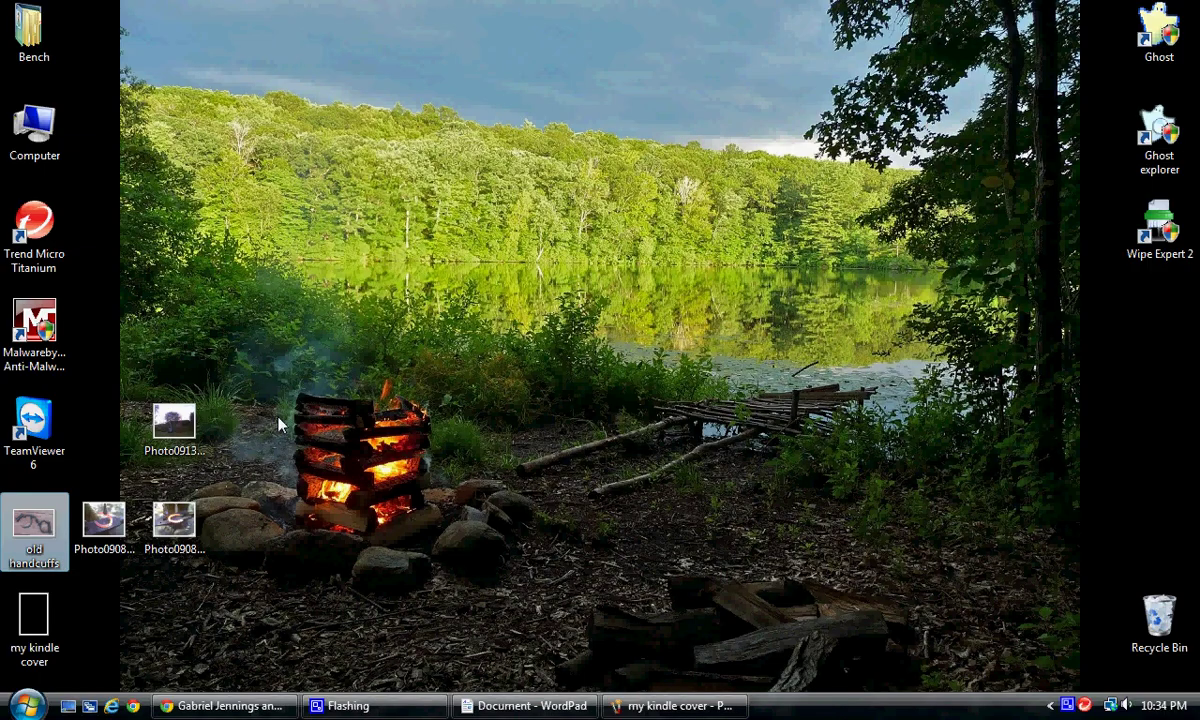
# Open the old handcuffs photo in Paint from its right-click Open With menu.
pyautogui.rightClick(33, 540)
pyautogui.moveTo(231, 377)
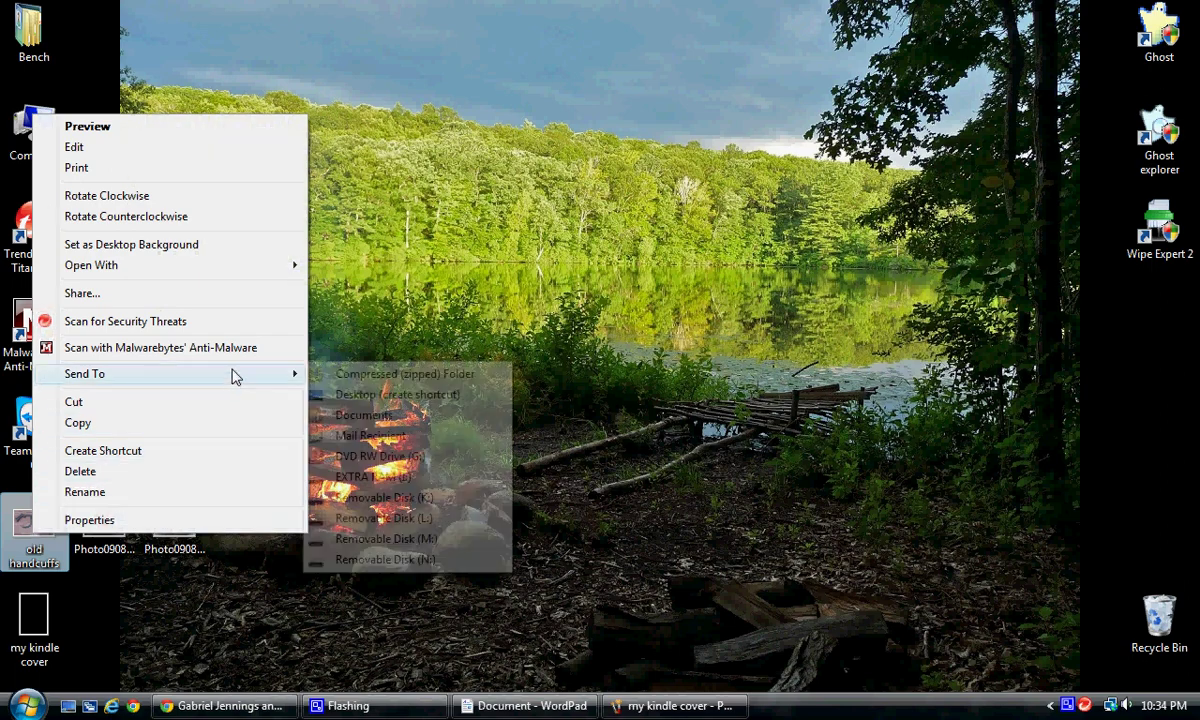
pyautogui.moveTo(225, 264)
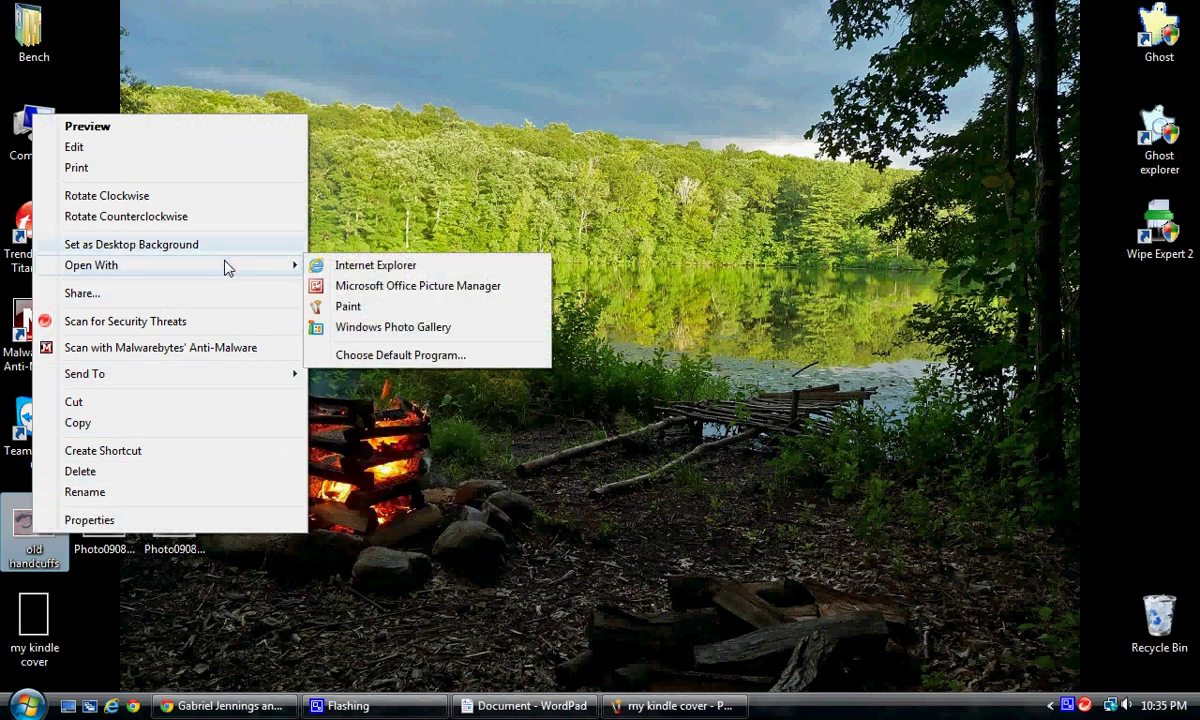
pyautogui.click(345, 306)
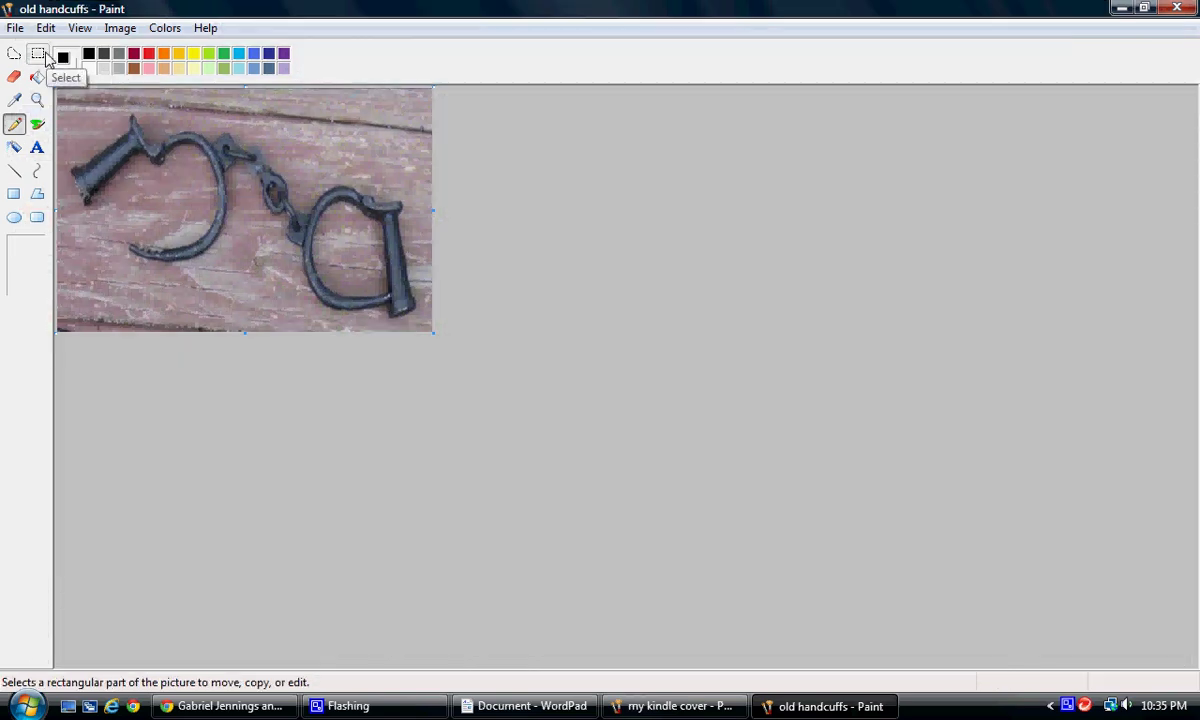
# Select all and copy the handcuffs photo, then switch back to 'my kindle cover'.
pyautogui.click(48, 34)
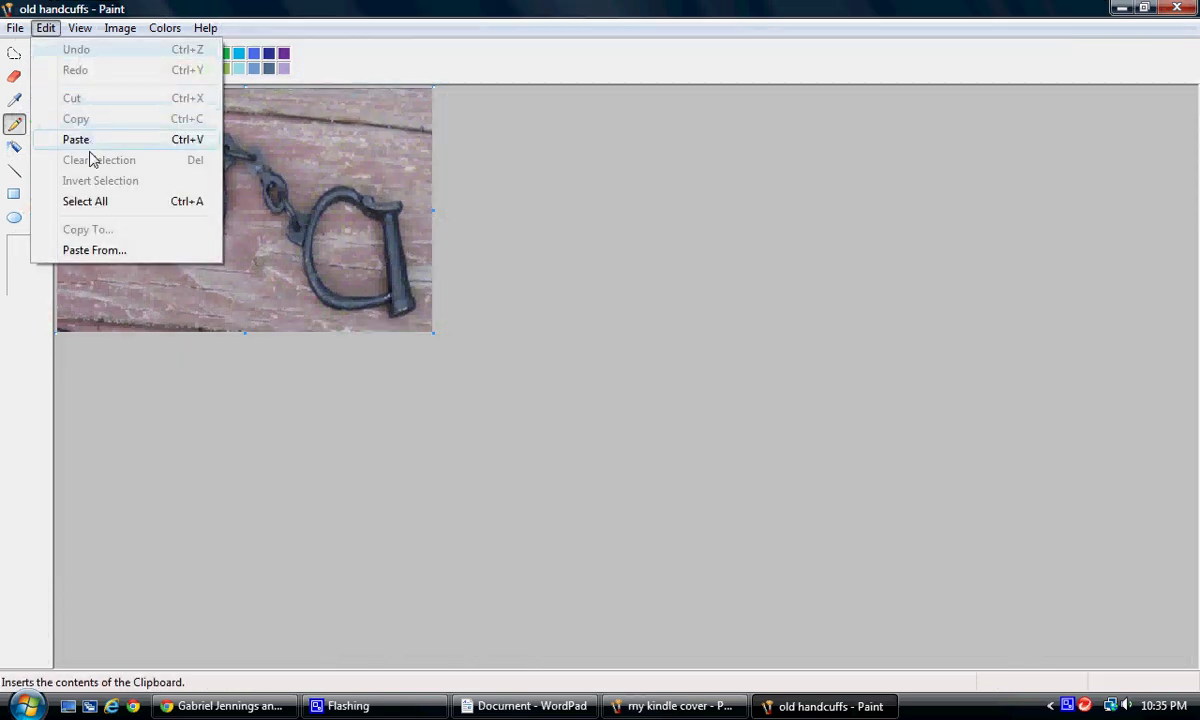
pyautogui.click(85, 201)
pyautogui.click(48, 29)
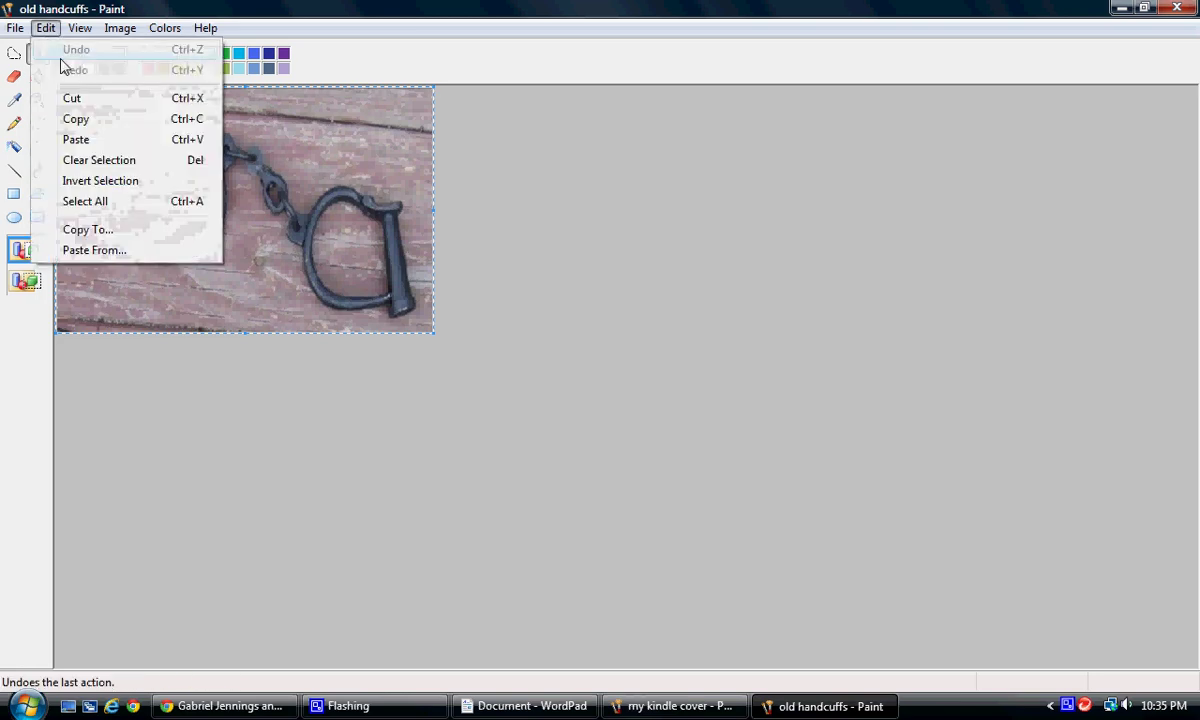
pyautogui.click(88, 118)
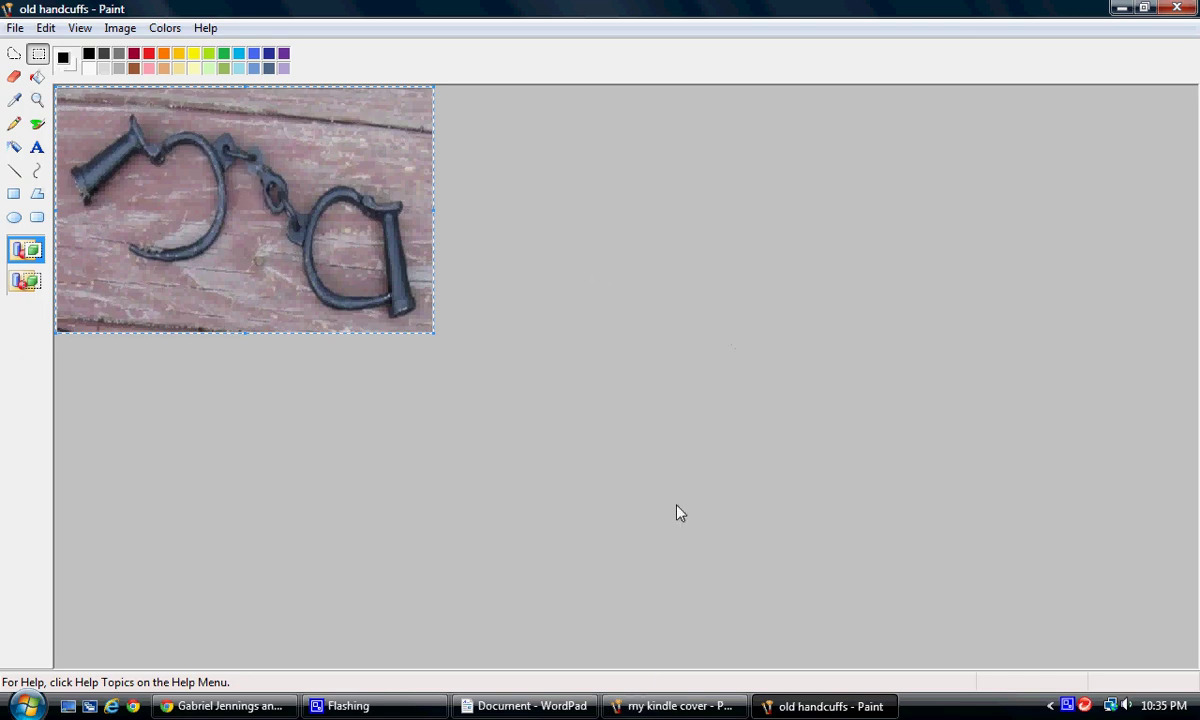
pyautogui.click(650, 706)
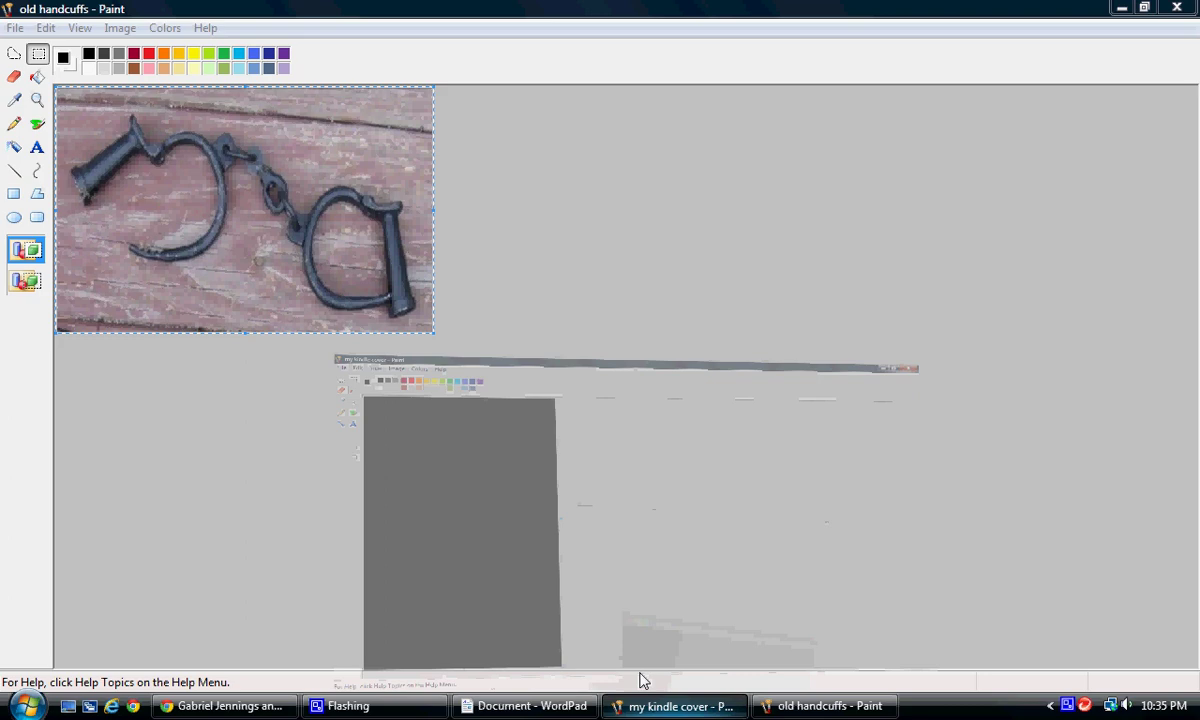
# Paste the handcuffs photo, drag it to the middle of the cover, and save.
pyautogui.click(45, 28)
pyautogui.click(75, 145)
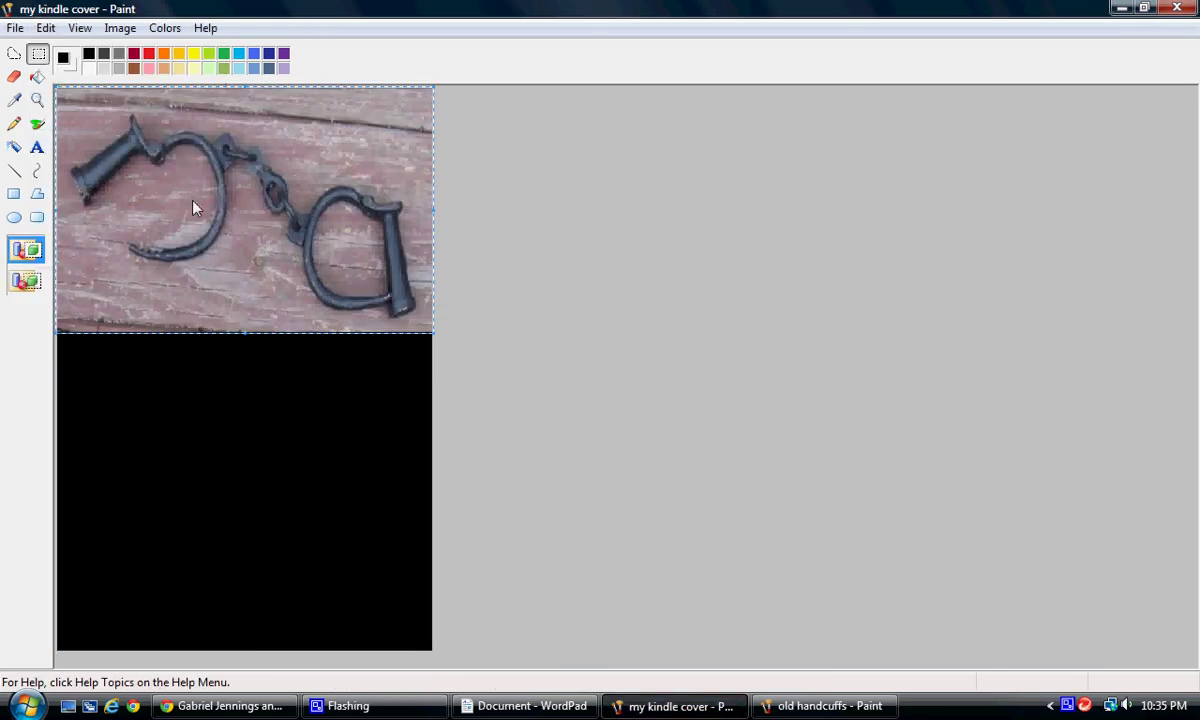
pyautogui.moveTo(233, 188); pyautogui.dragTo(232, 341)
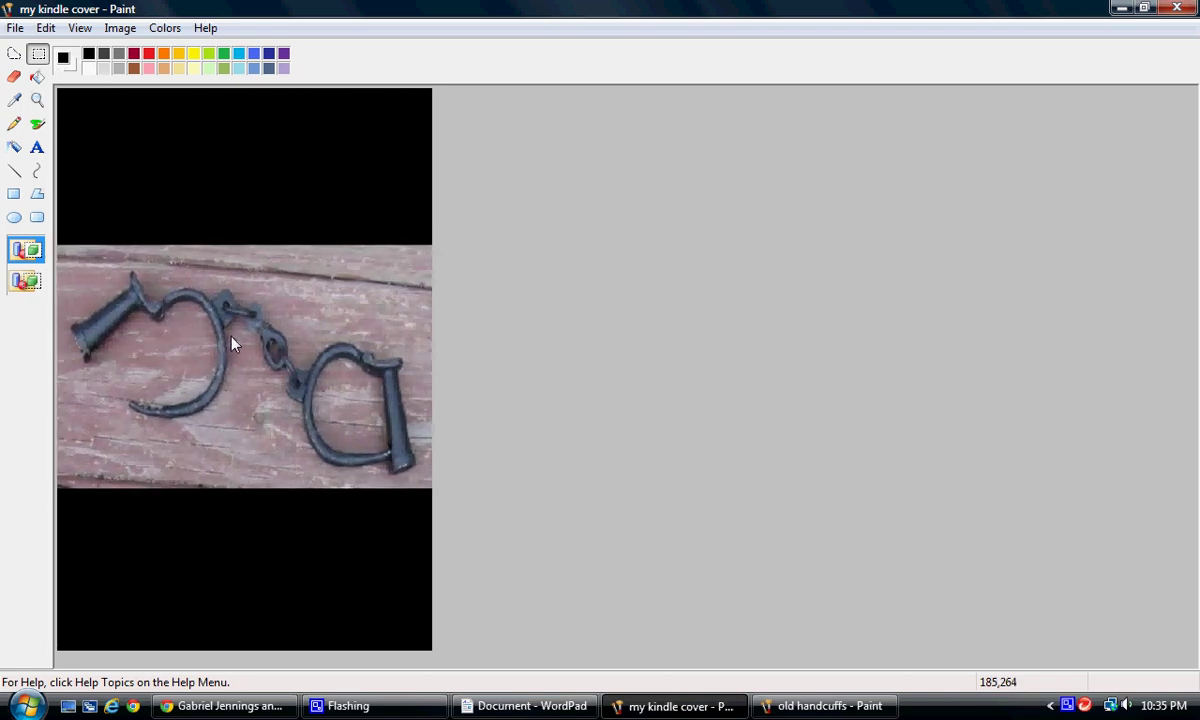
pyautogui.click(502, 217)
pyautogui.click(17, 29)
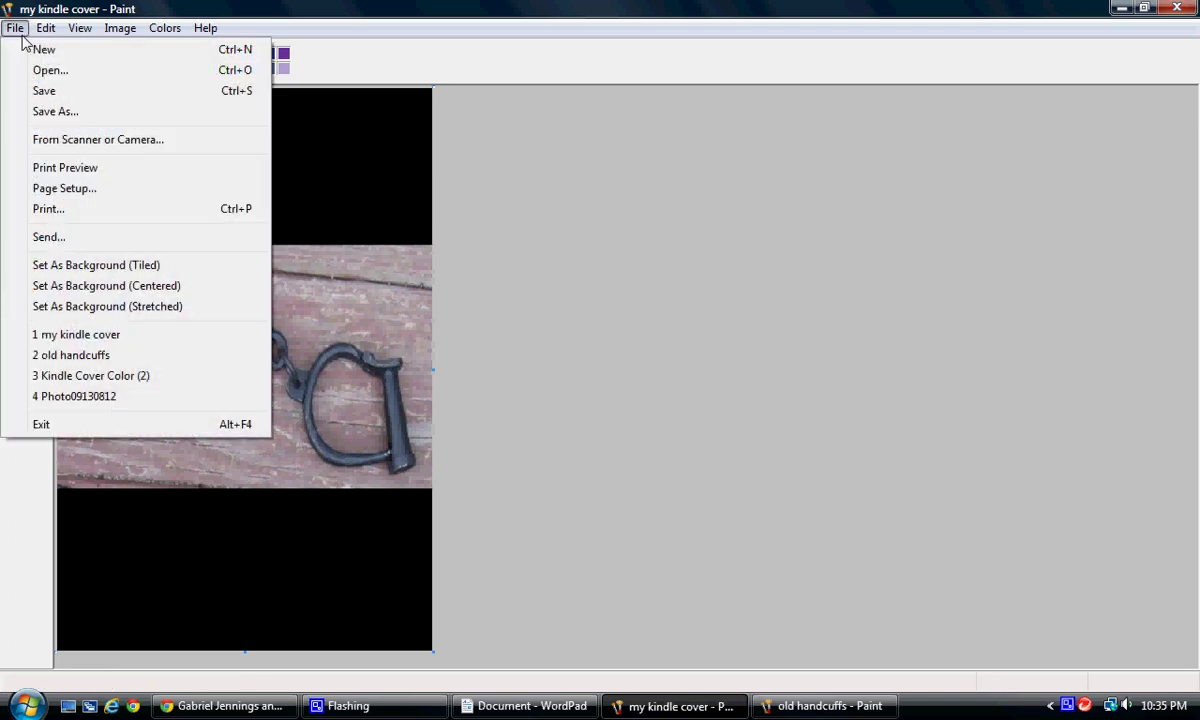
pyautogui.click(44, 90)
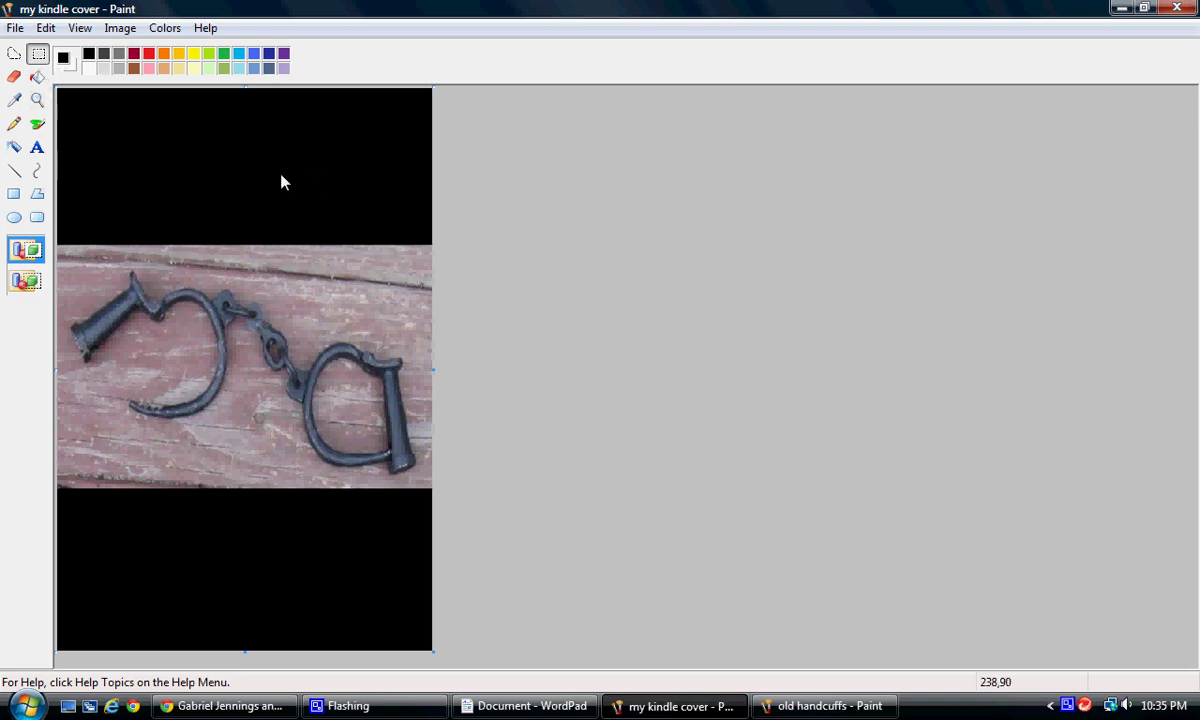
# Choose the Text tool with transparent background and white colour, starting a box at the top.
pyautogui.click(37, 148)
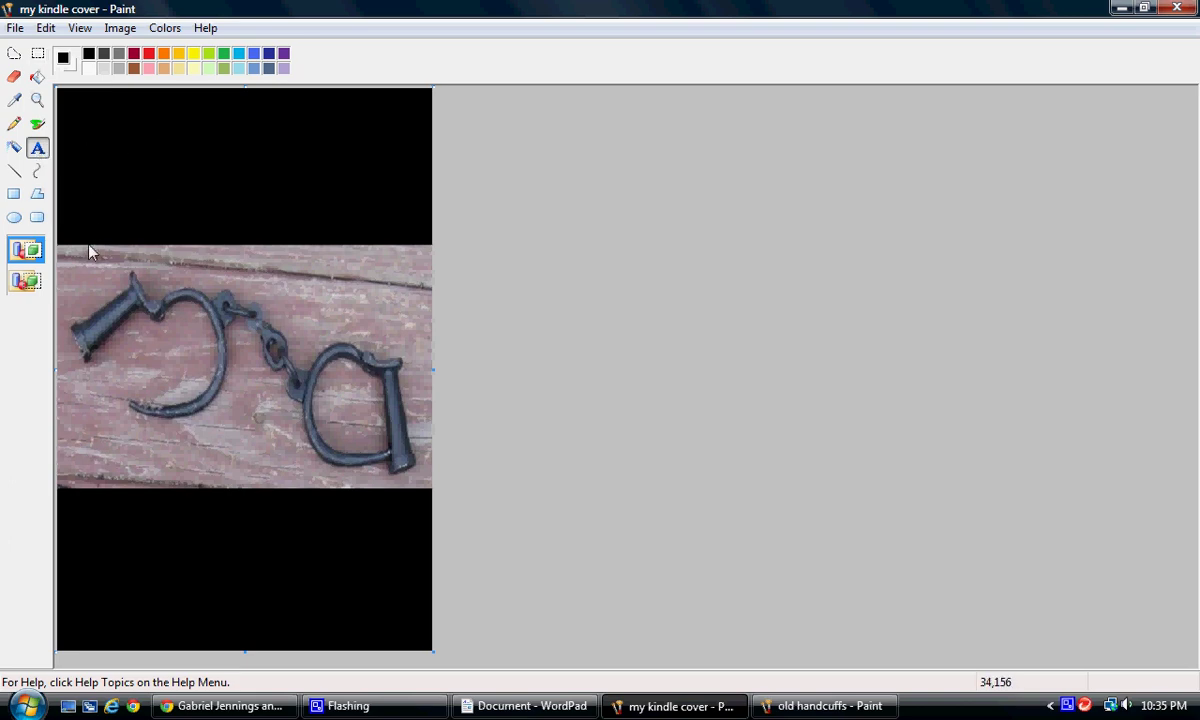
pyautogui.click(30, 281)
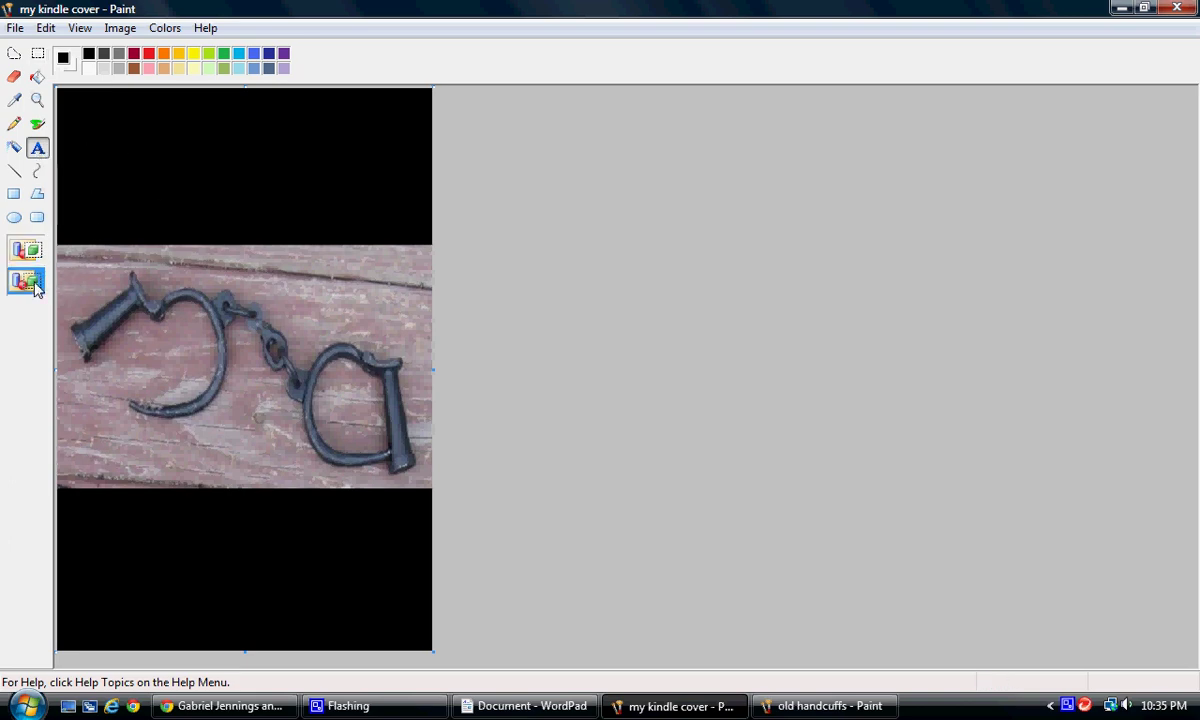
pyautogui.click(88, 67)
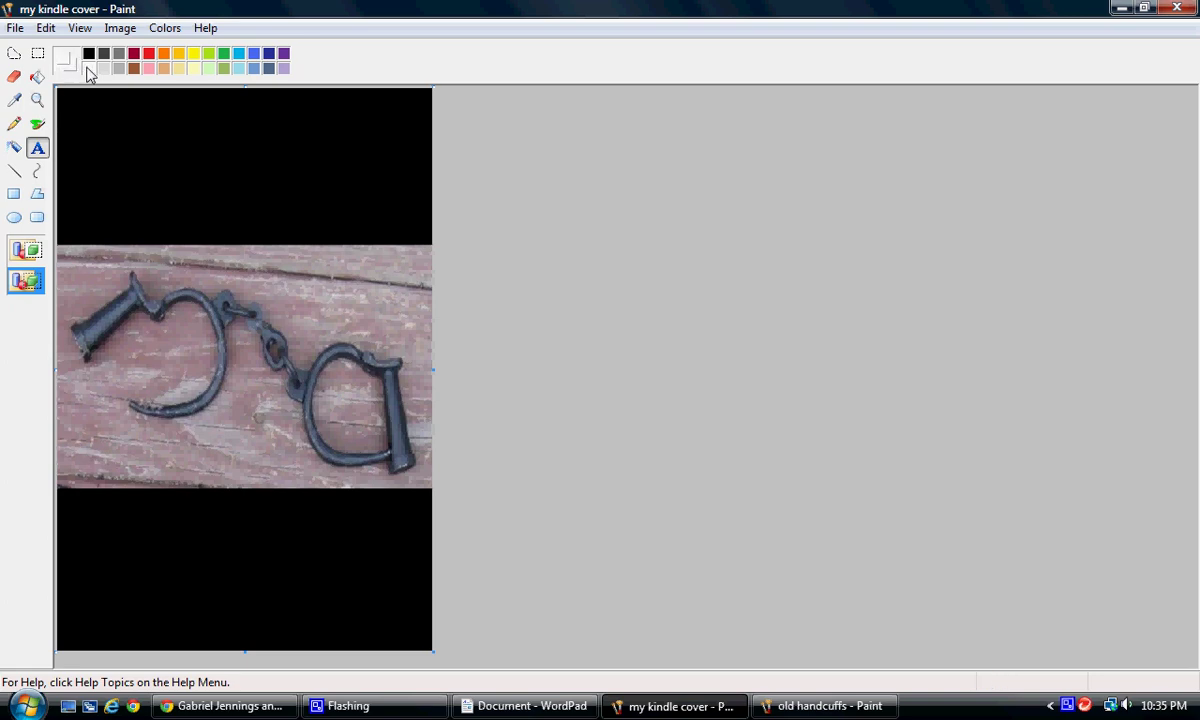
pyautogui.click(78, 116)
# Set the font to Times New Roman 18 and stretch the text box across the top.
pyautogui.click(166, 40)
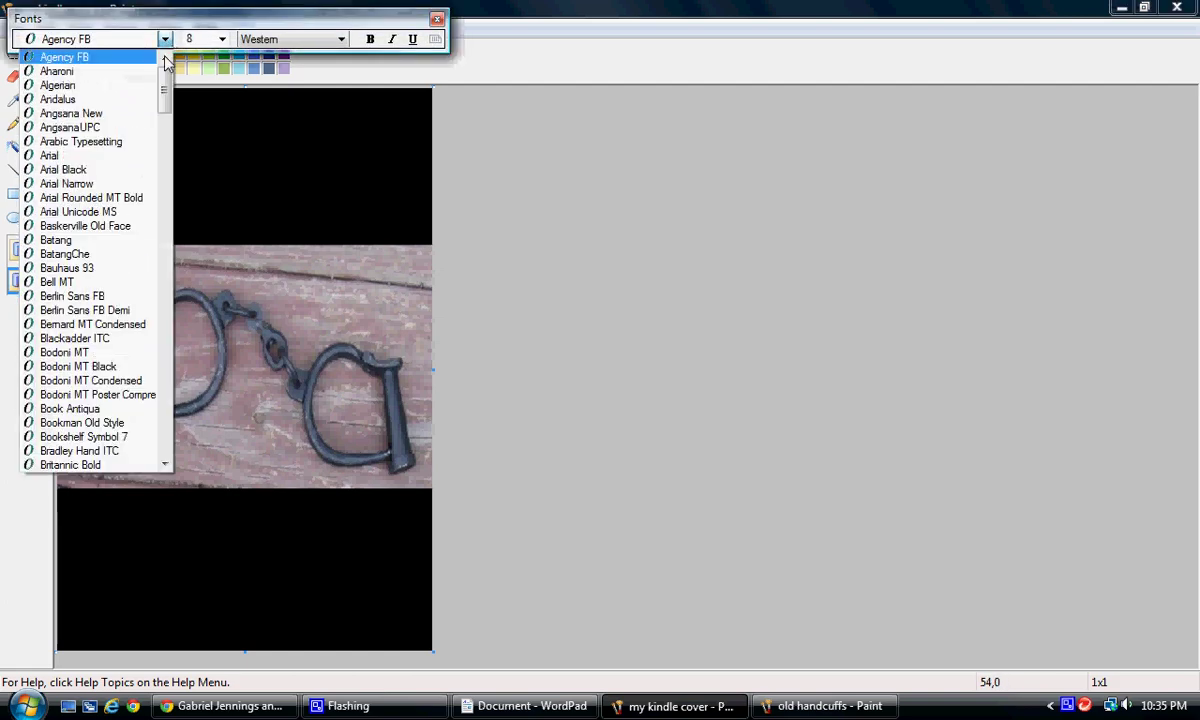
pyautogui.moveTo(165, 65); pyautogui.dragTo(170, 445)
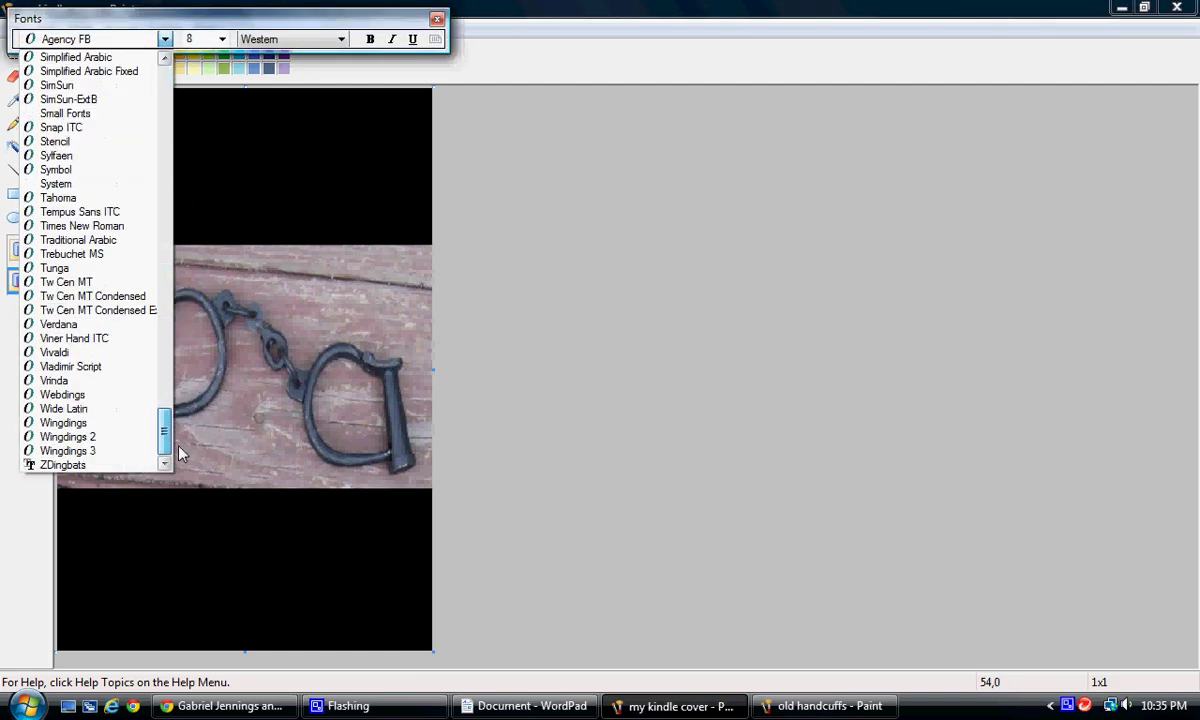
pyautogui.click(140, 227)
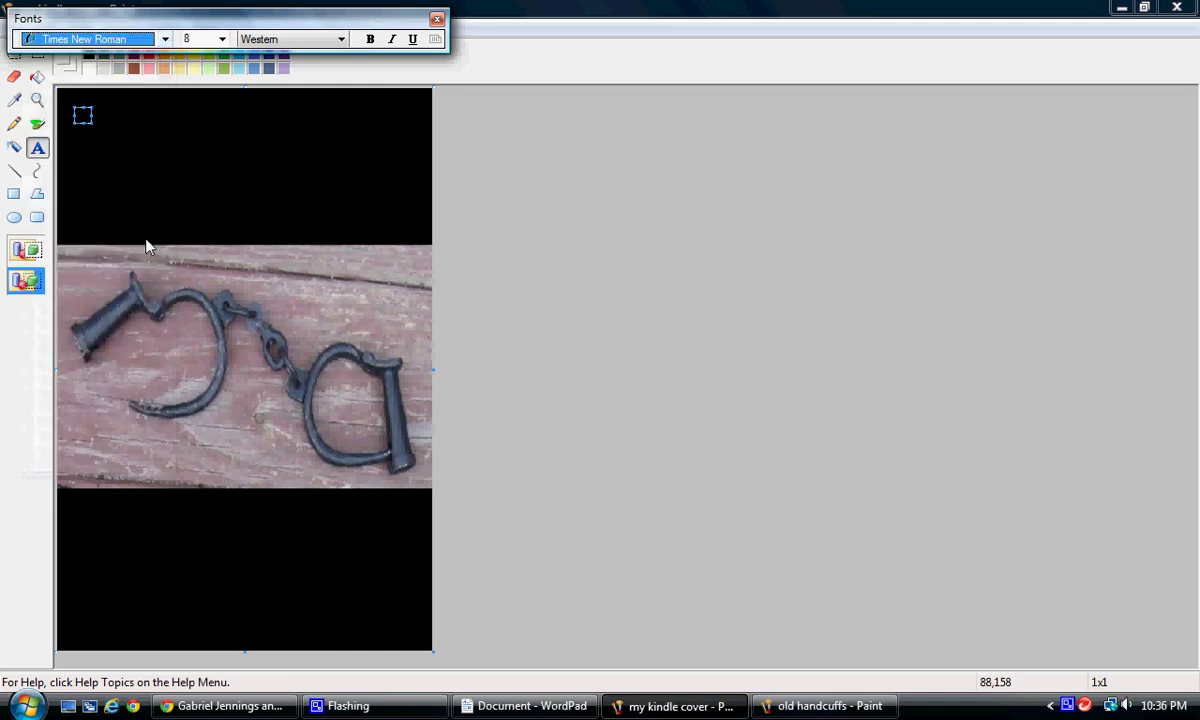
pyautogui.click(88, 118)
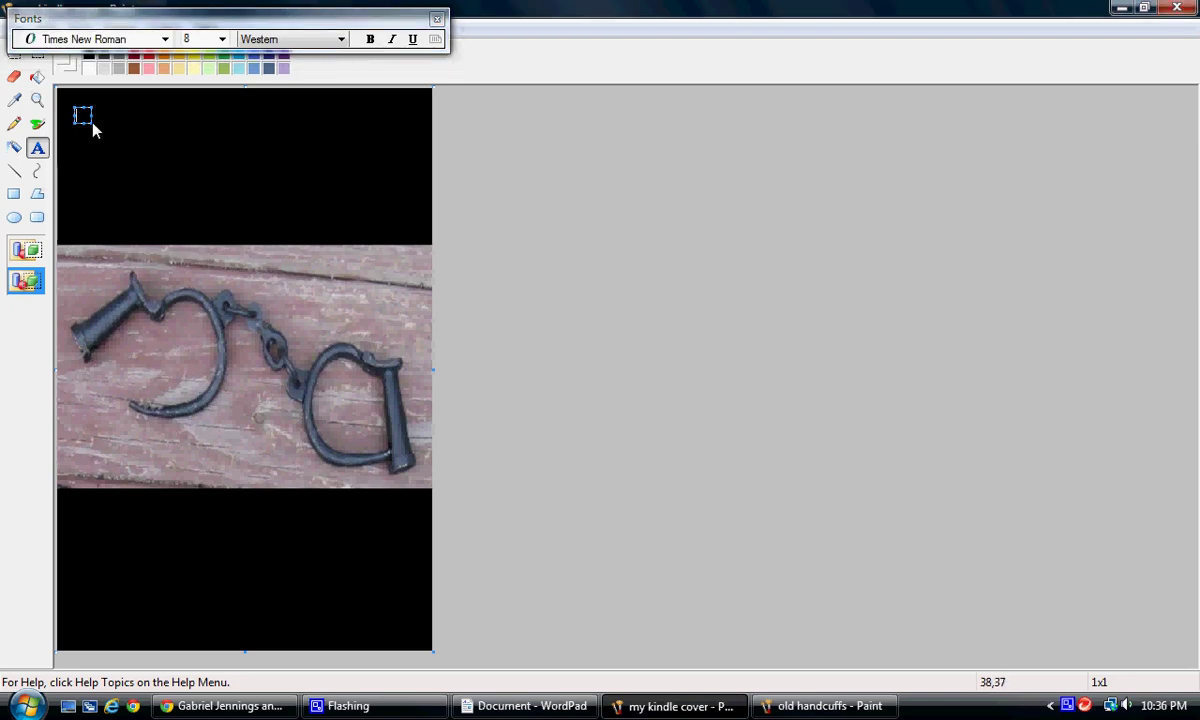
pyautogui.moveTo(96, 128); pyautogui.dragTo(420, 187)
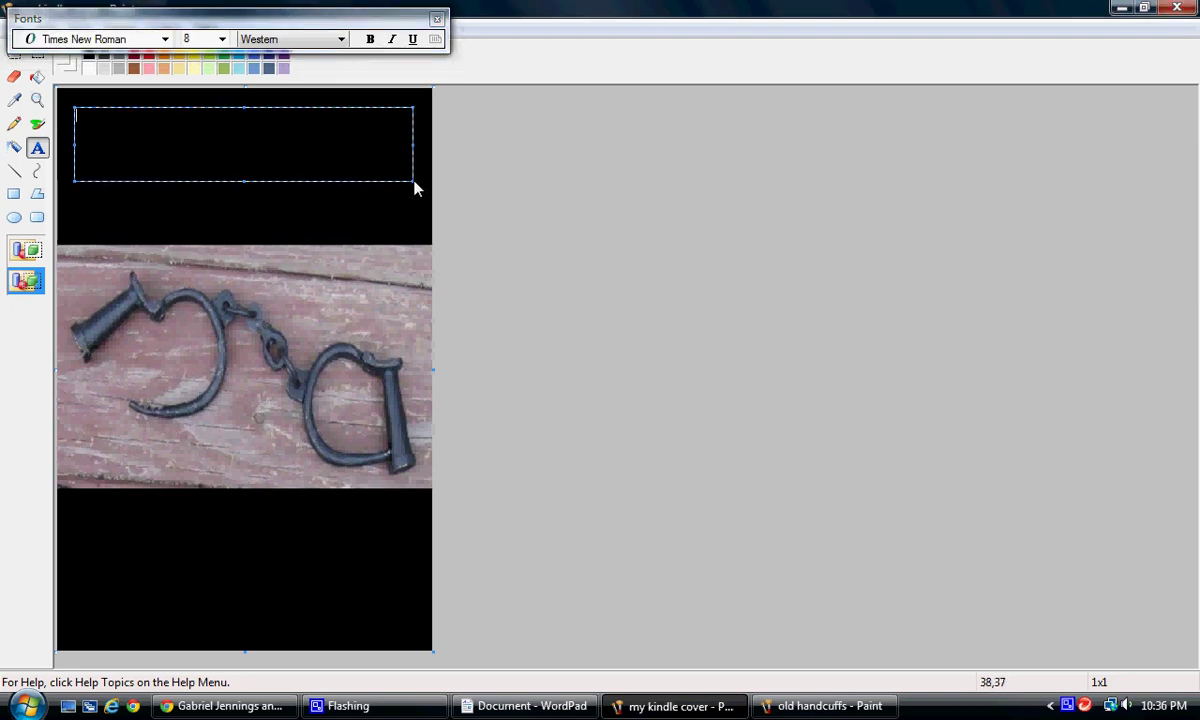
pyautogui.click(222, 39)
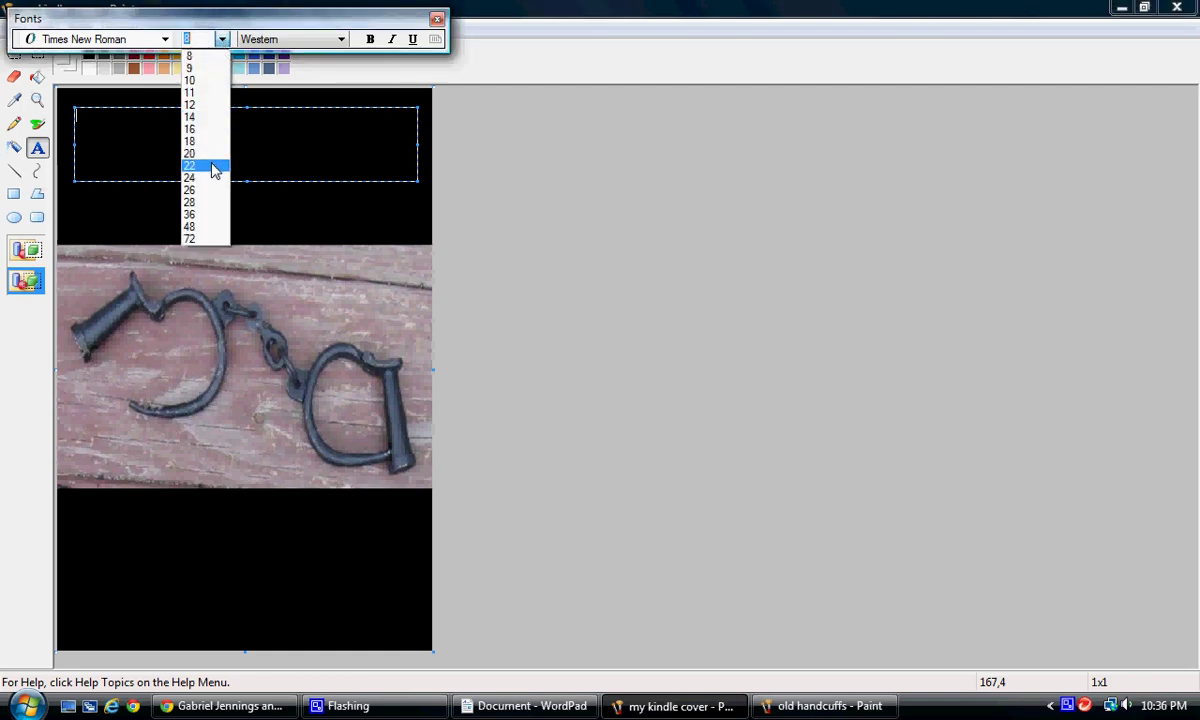
pyautogui.click(200, 141)
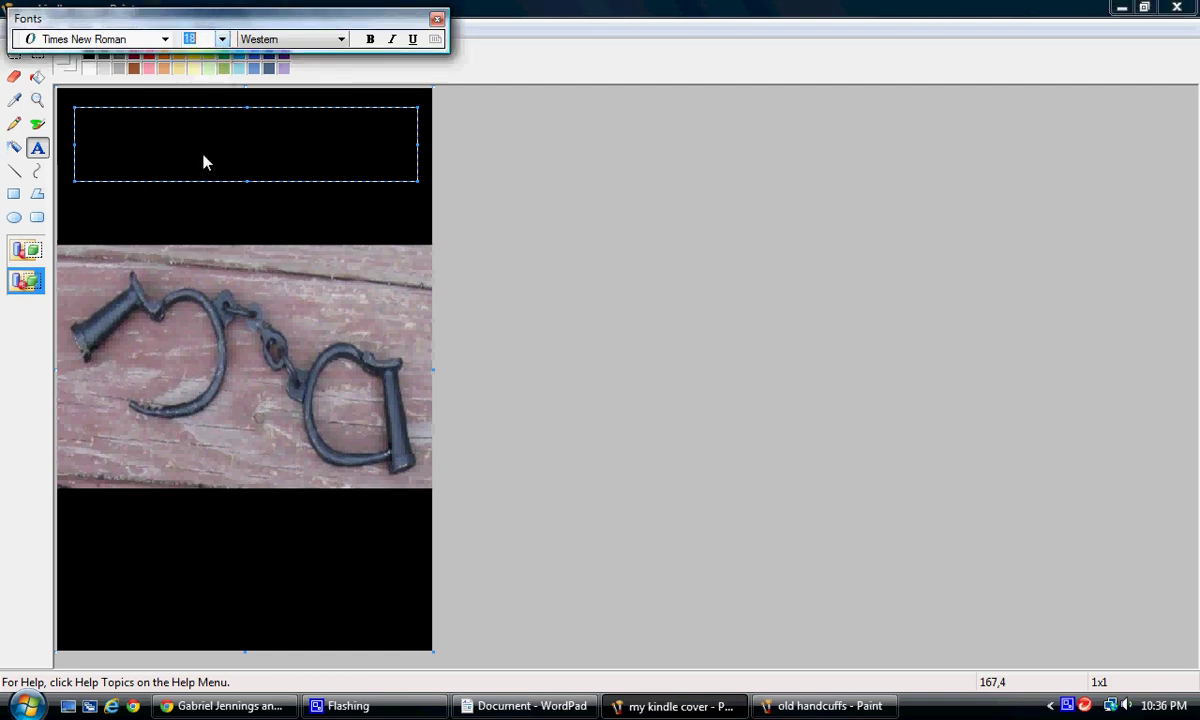
# Copy the title line from the WordPad document for pasting into the cover.
pyautogui.click(511, 708)
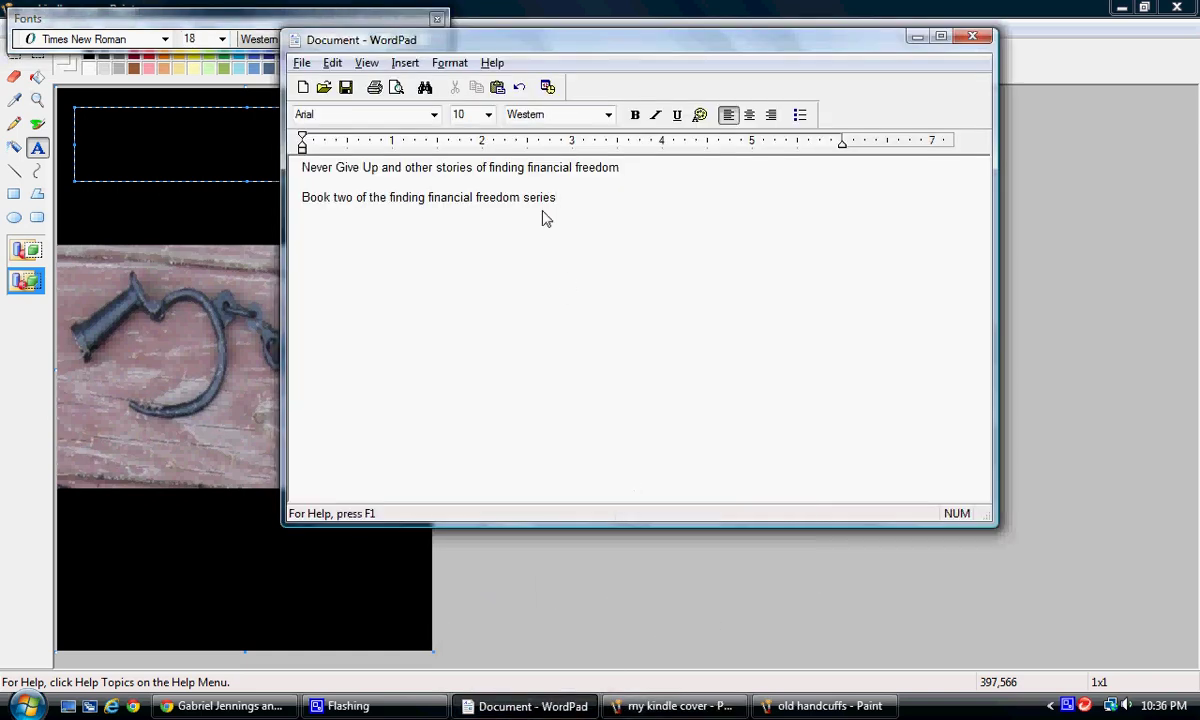
pyautogui.moveTo(622, 168); pyautogui.dragTo(285, 162)
pyautogui.hotkey('ctrl', 'c')
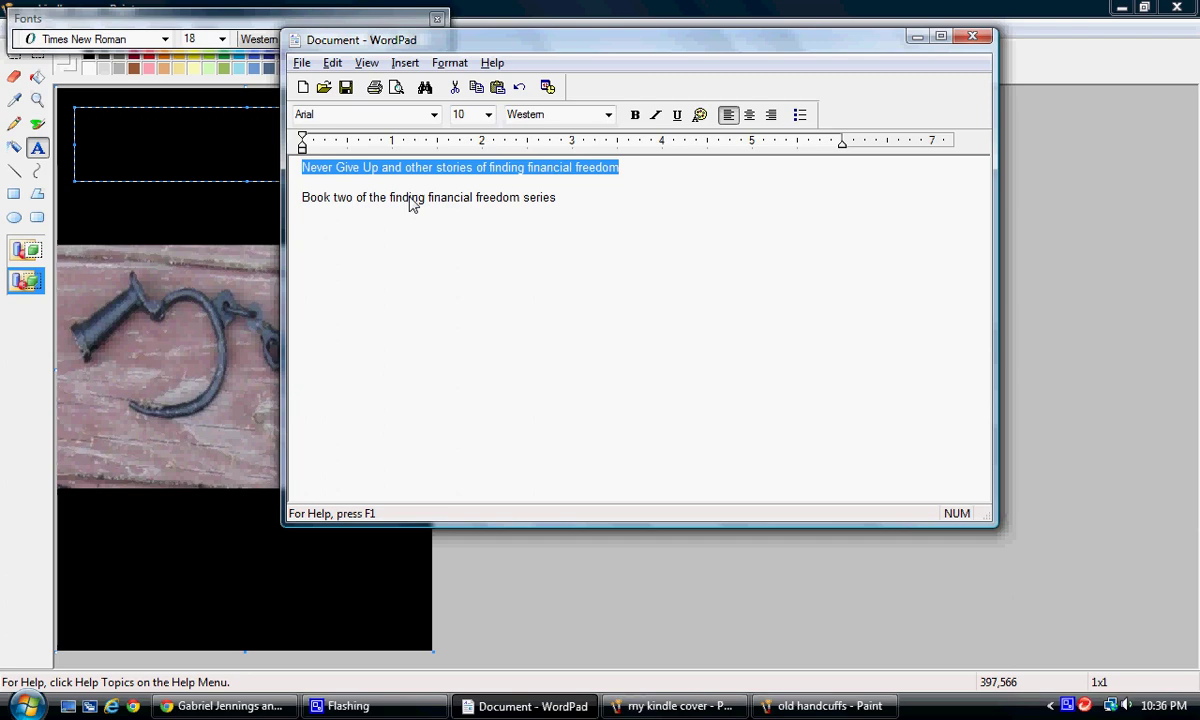
pyautogui.click(505, 9)
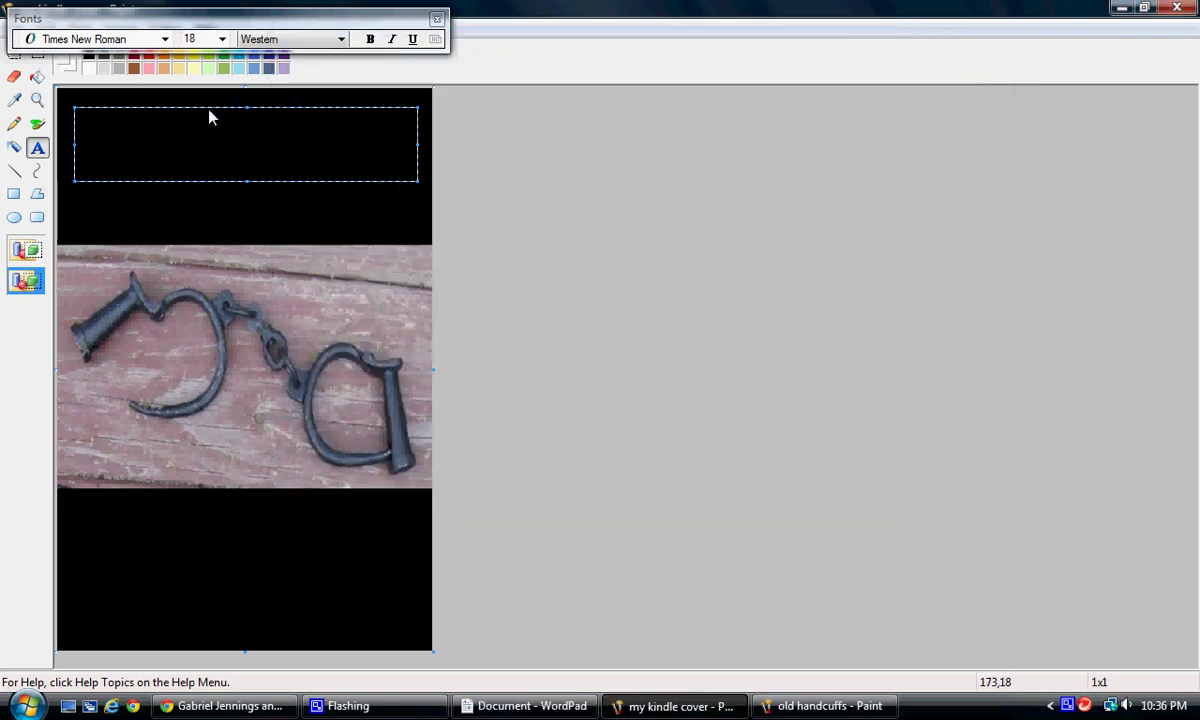
# Paste the title, enlarge it to 20 then 22 pt, and widen the text box to fit.
pyautogui.hotkey('ctrl', 'v')
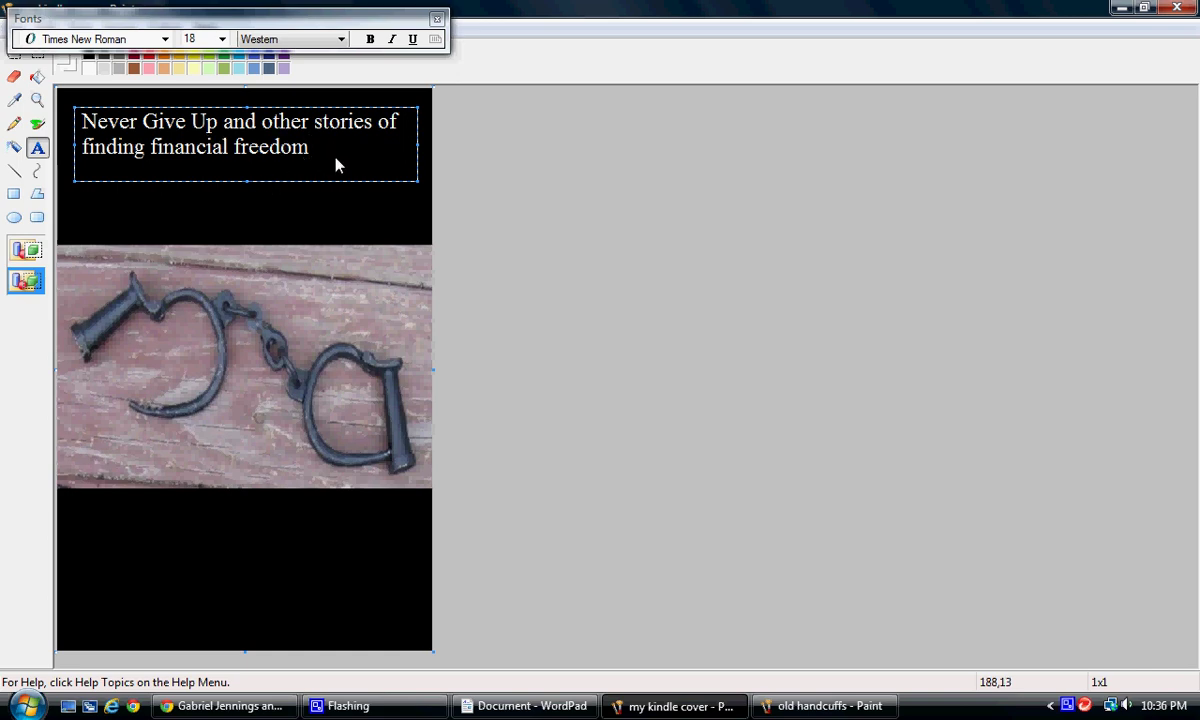
pyautogui.hotkey('ctrl', 'a')
pyautogui.click(212, 40)
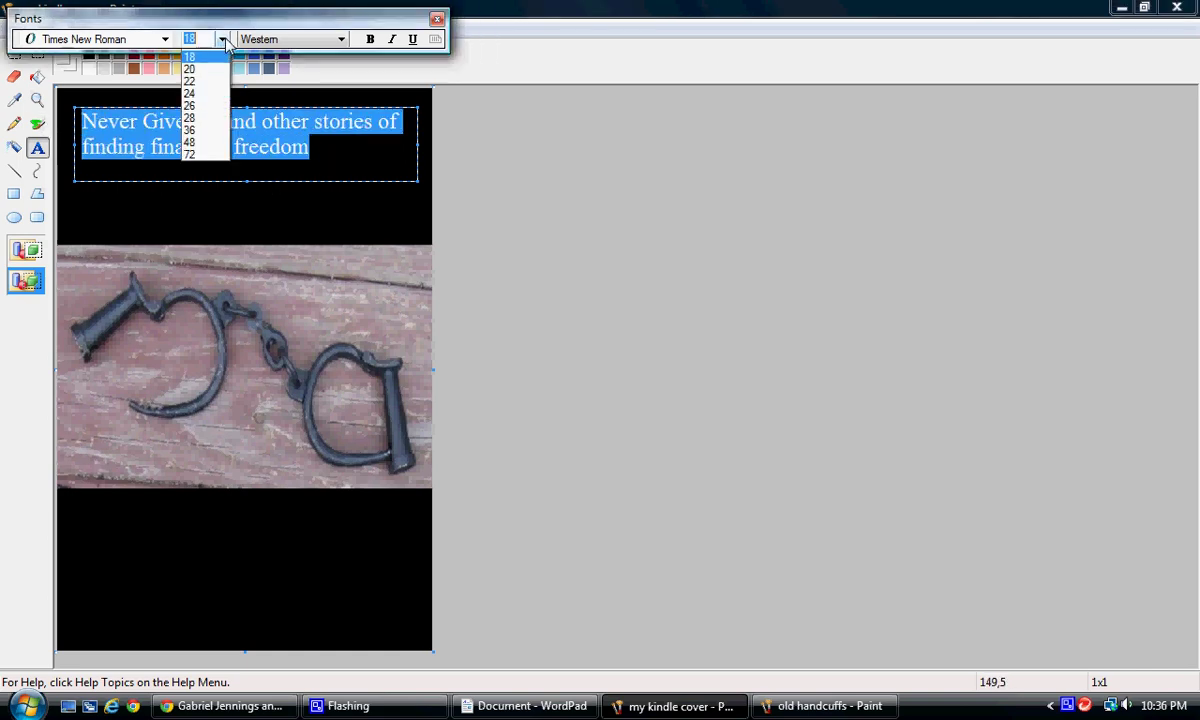
pyautogui.click(213, 153)
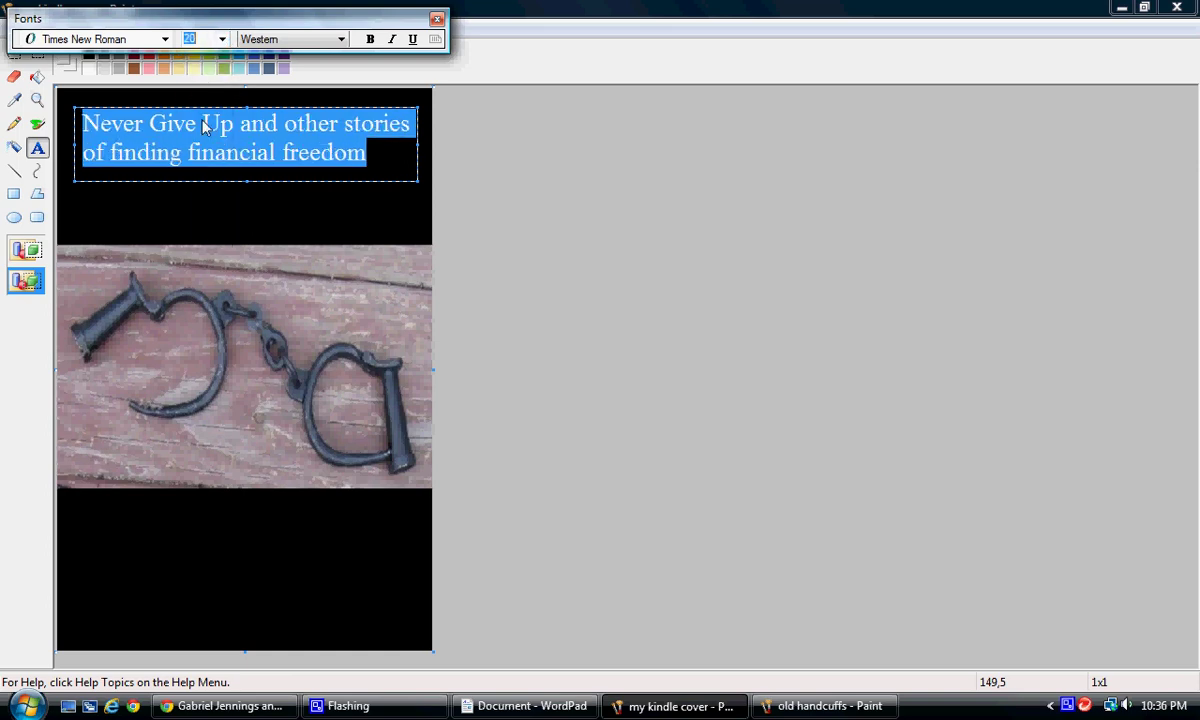
pyautogui.click(377, 167)
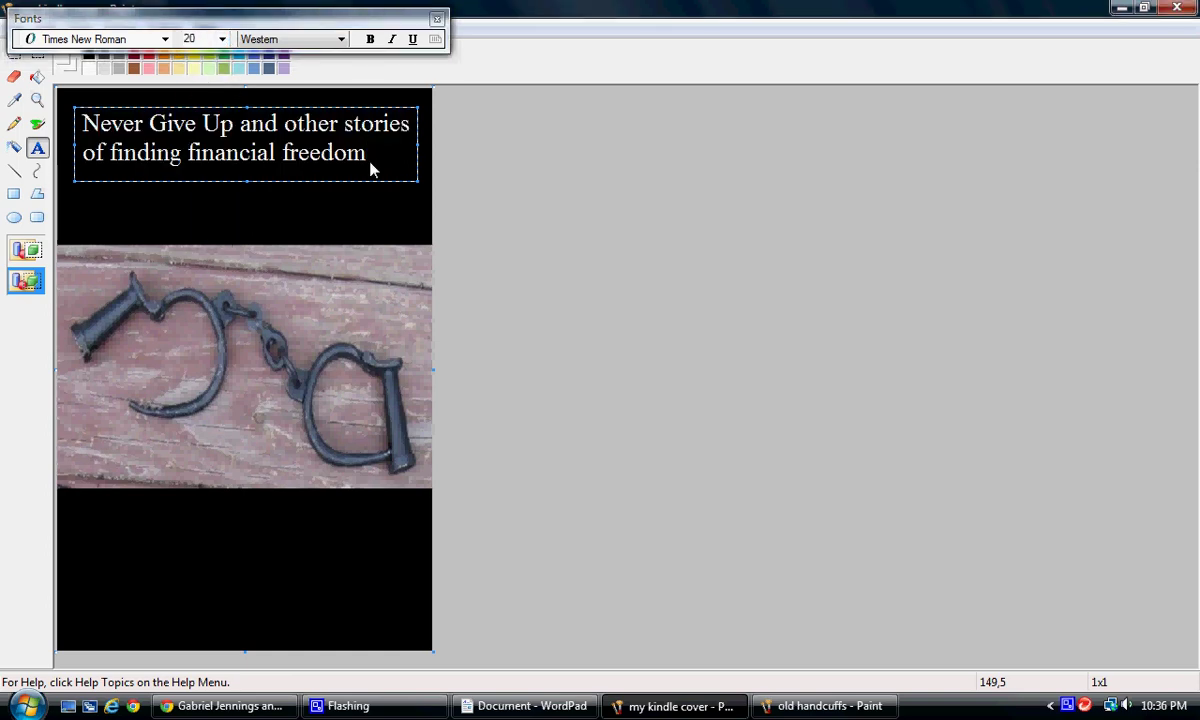
pyautogui.click(212, 40)
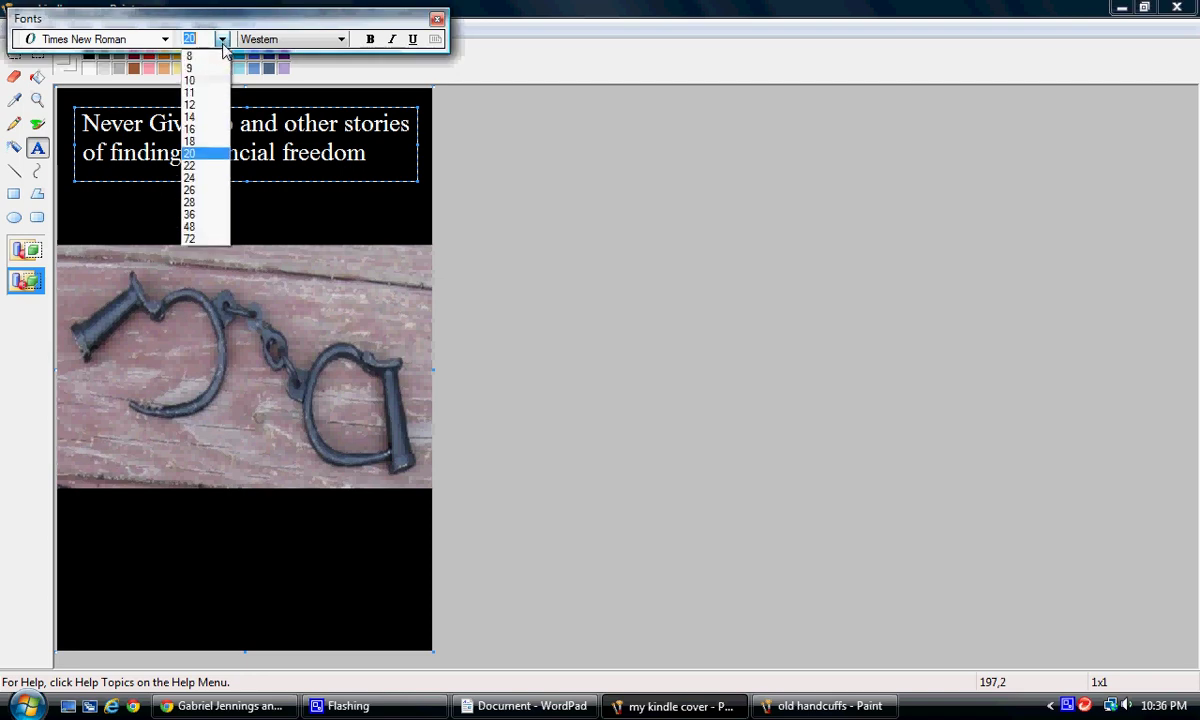
pyautogui.click(214, 166)
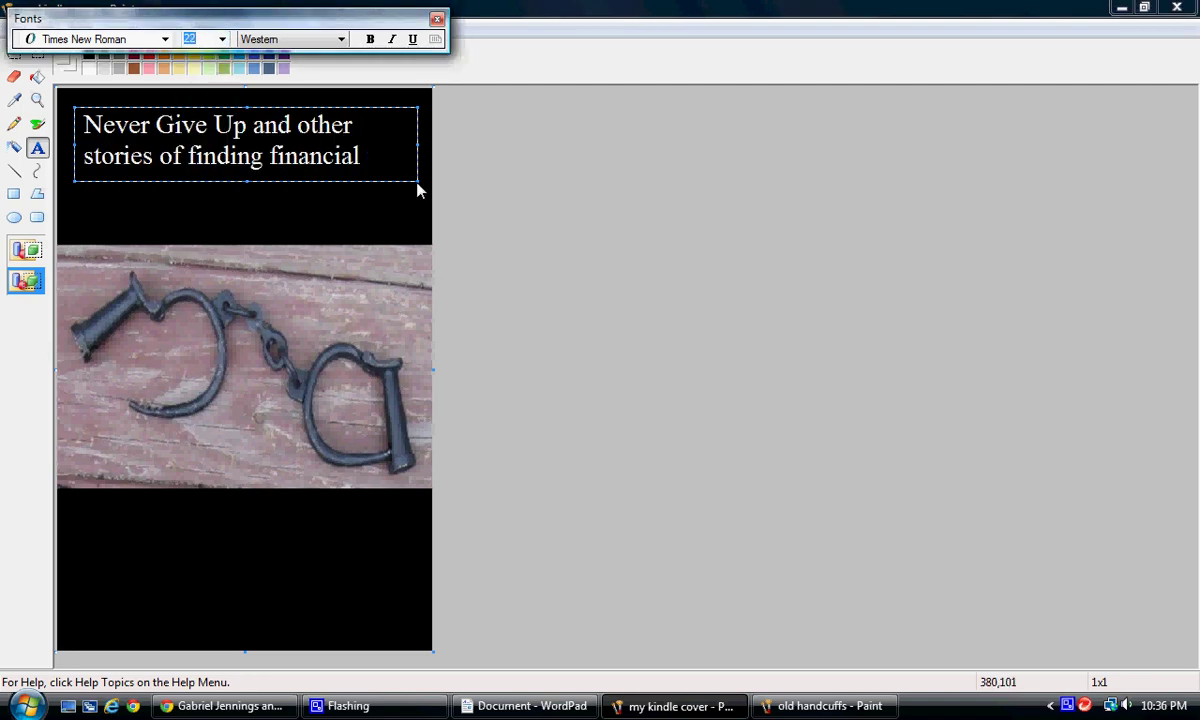
pyautogui.moveTo(418, 182); pyautogui.dragTo(425, 200)
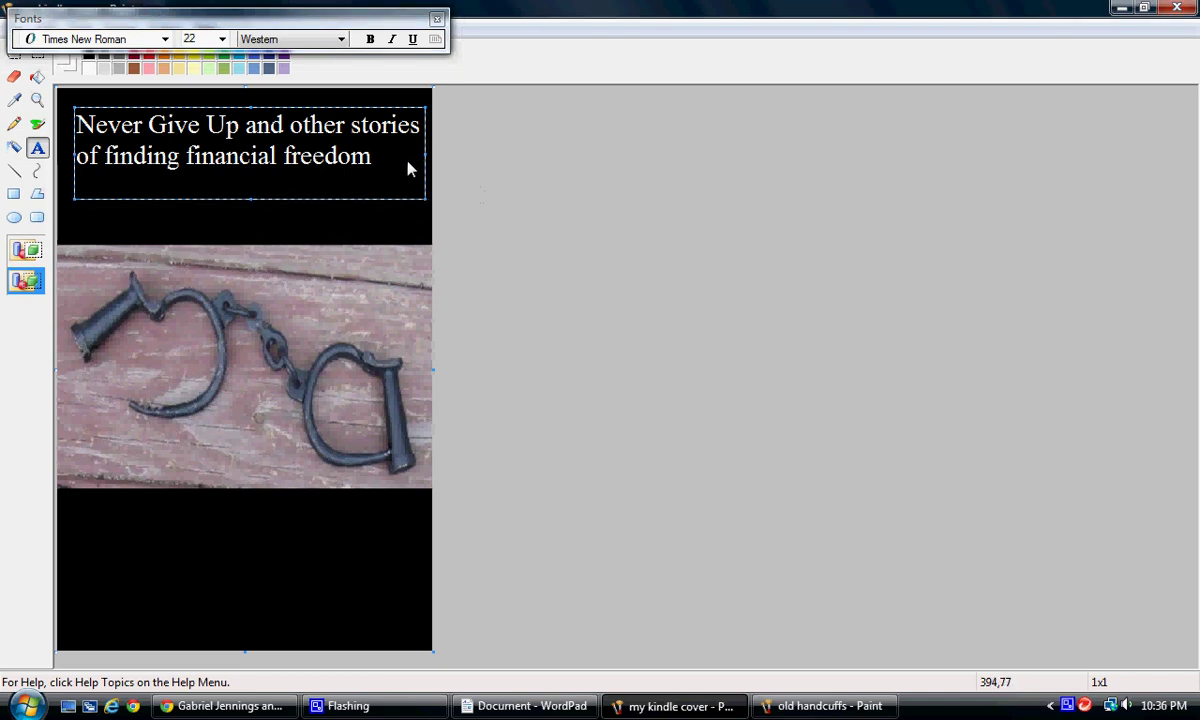
# Commit the title, select it with rectangular selection, and nudge it slightly left.
pyautogui.click(259, 215)
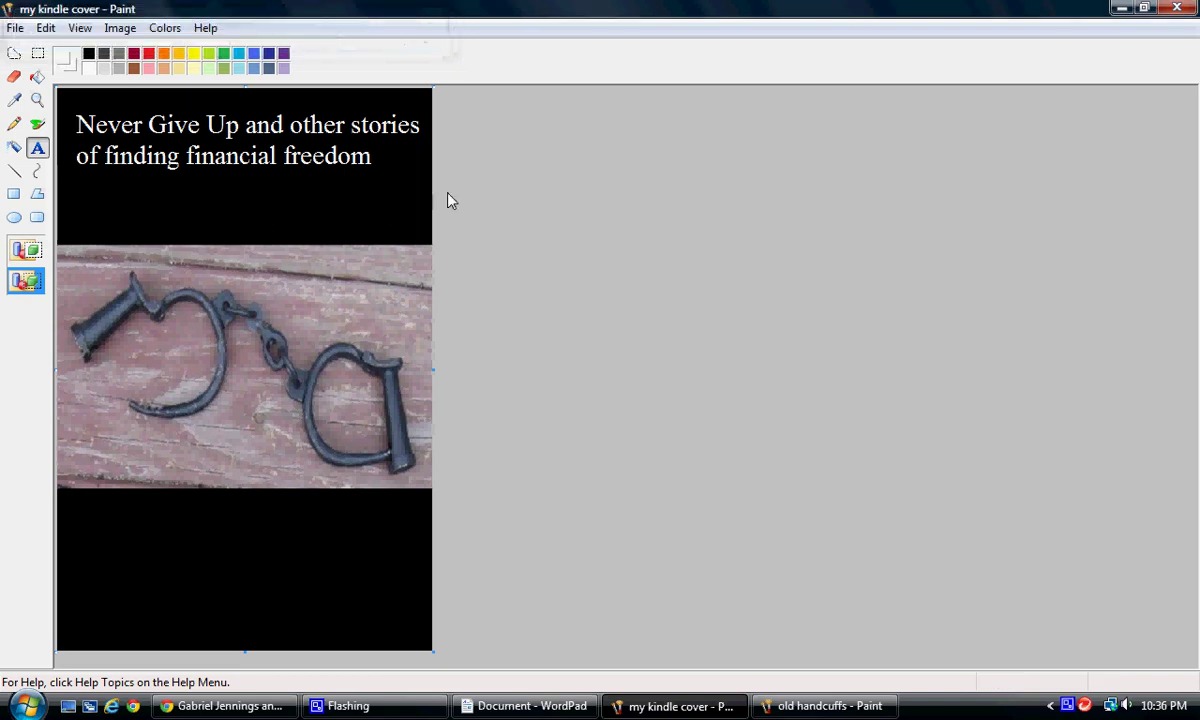
pyautogui.click(38, 56)
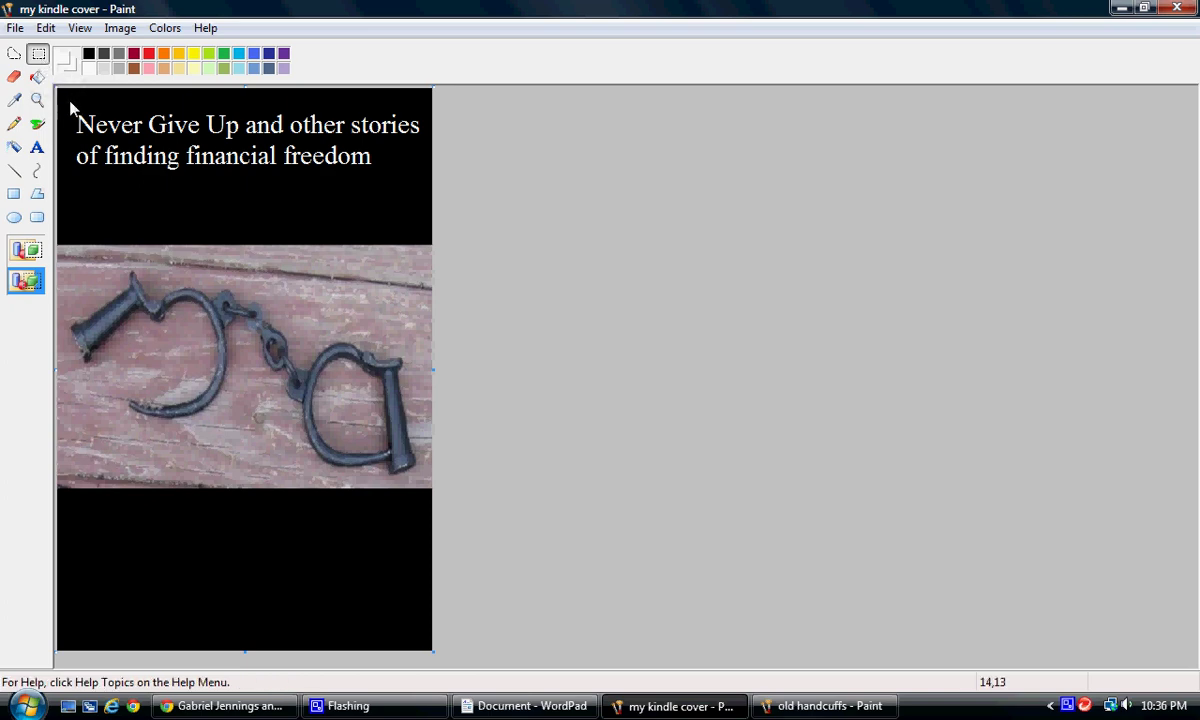
pyautogui.moveTo(69, 107); pyautogui.dragTo(422, 182)
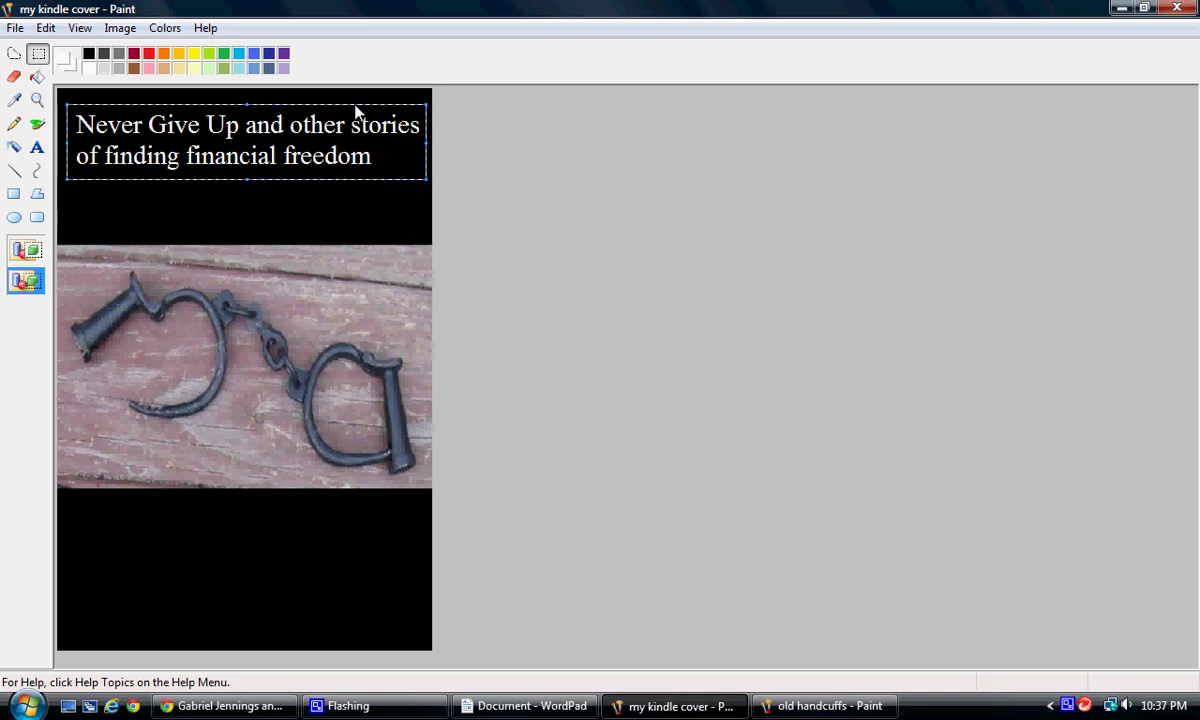
pyautogui.moveTo(355, 112); pyautogui.dragTo(350, 112)
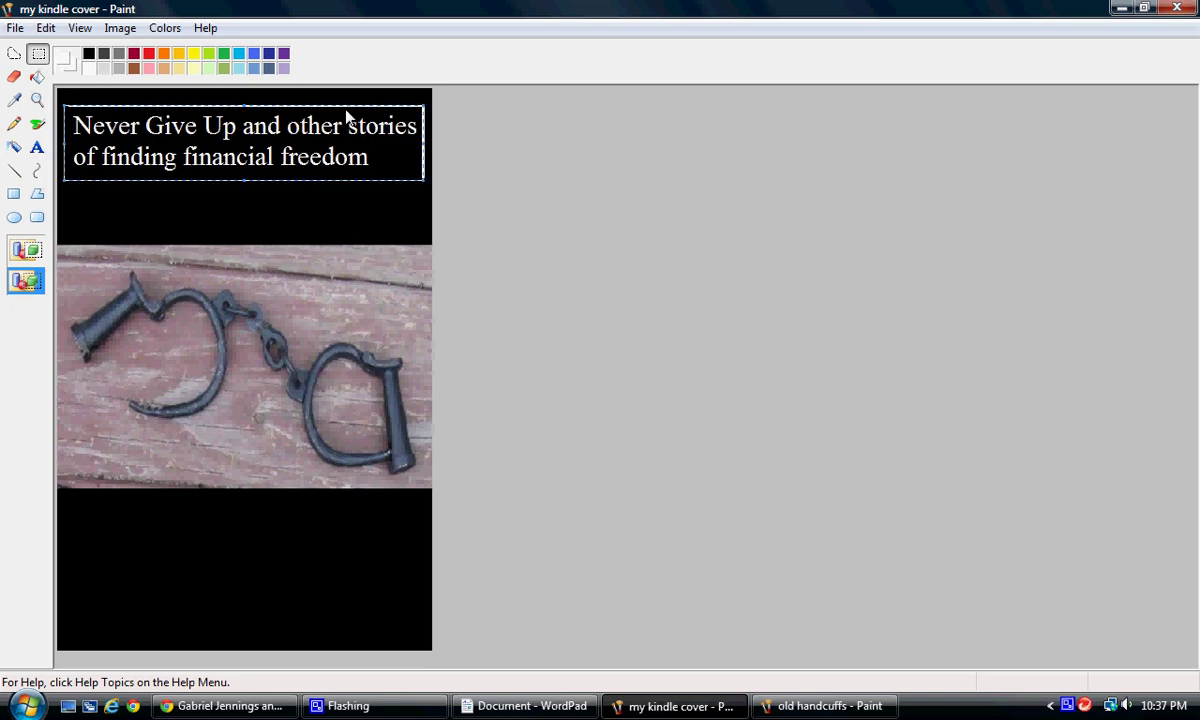
# Fix the repositioned title onto the canvas and save 'my kindle cover' again.
pyautogui.click(37, 77)
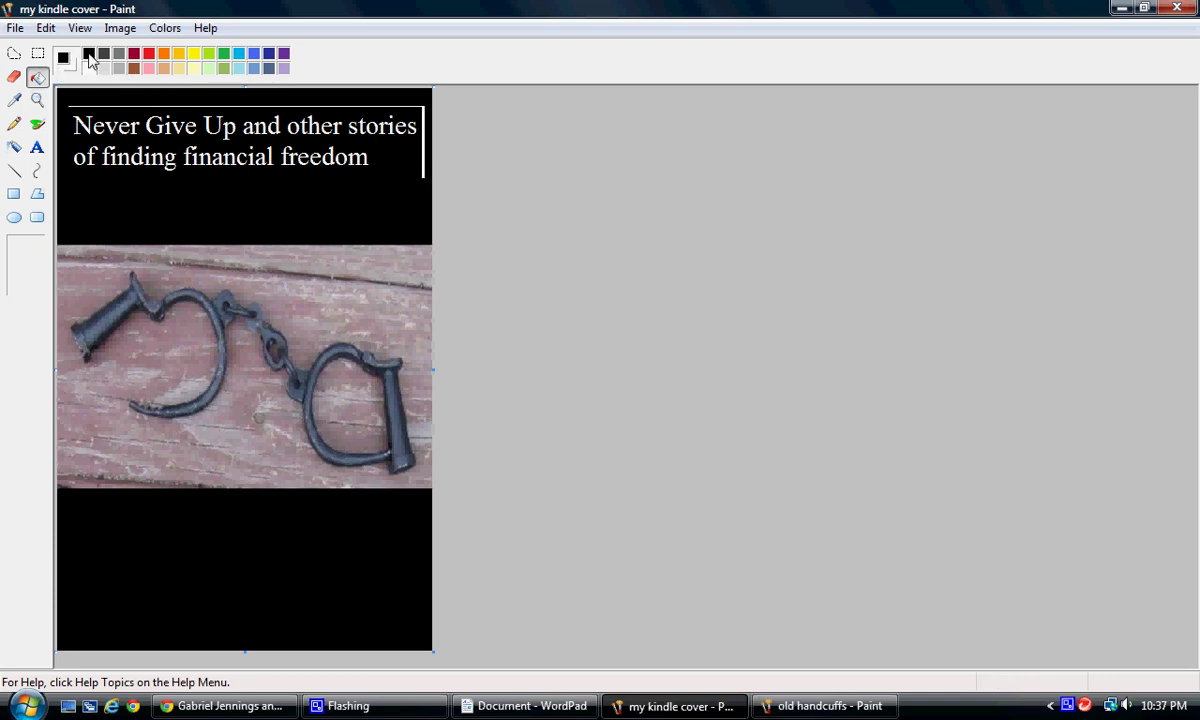
pyautogui.click(425, 138)
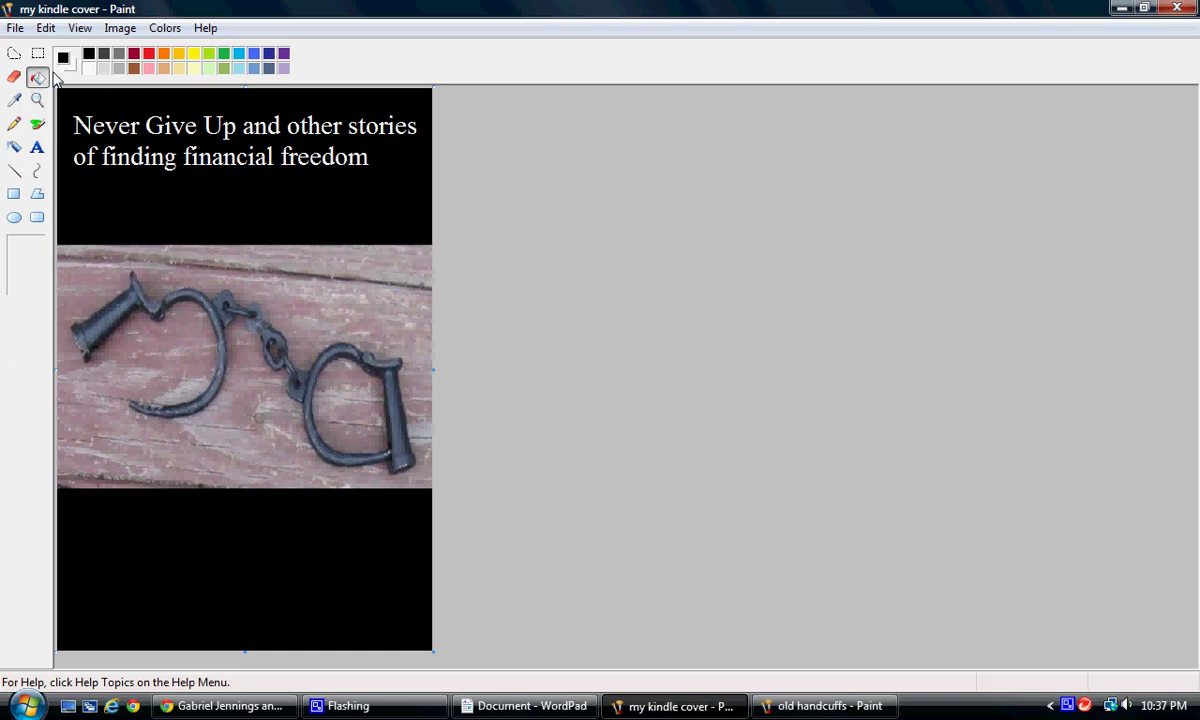
pyautogui.click(18, 30)
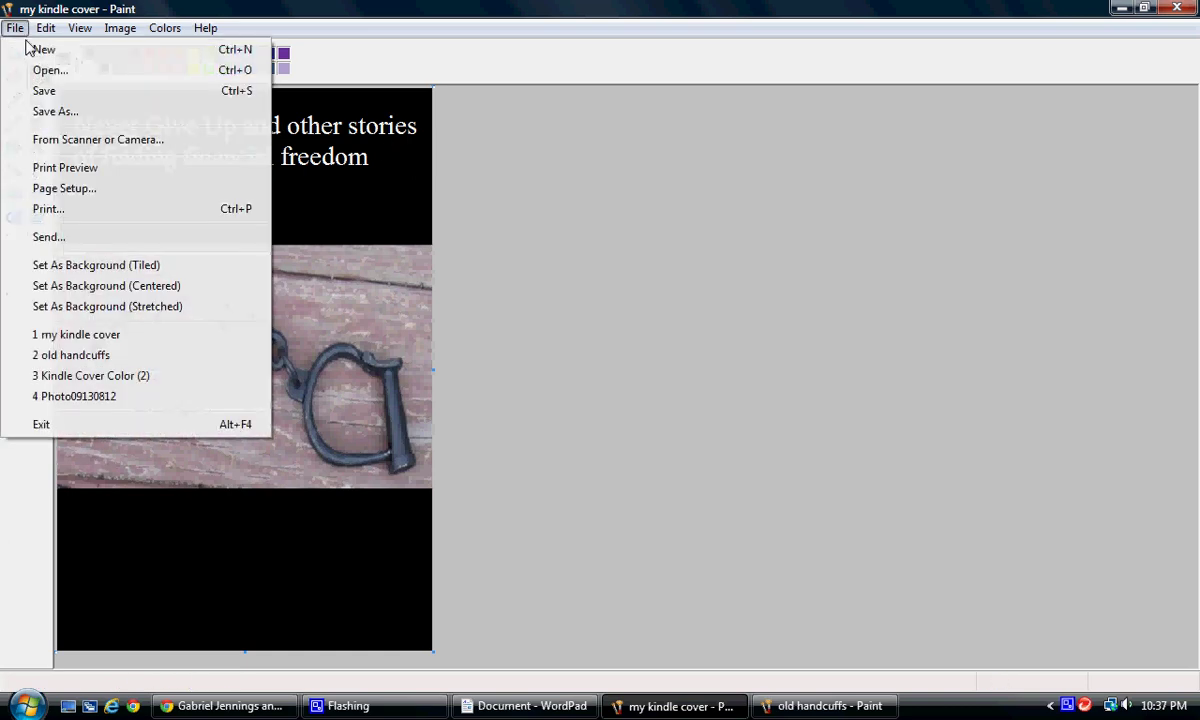
pyautogui.click(43, 92)
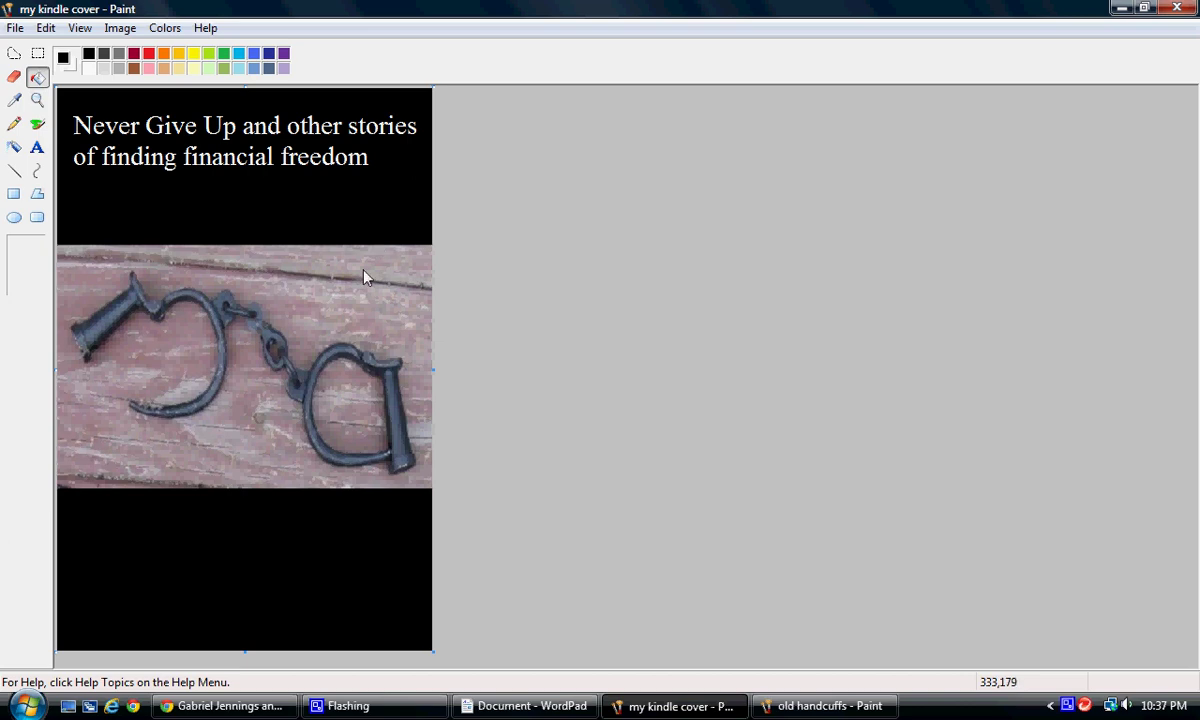
# Copy the WordPad line 'Book two of the finding financial freedom series' and return to Paint.
pyautogui.click(498, 708)
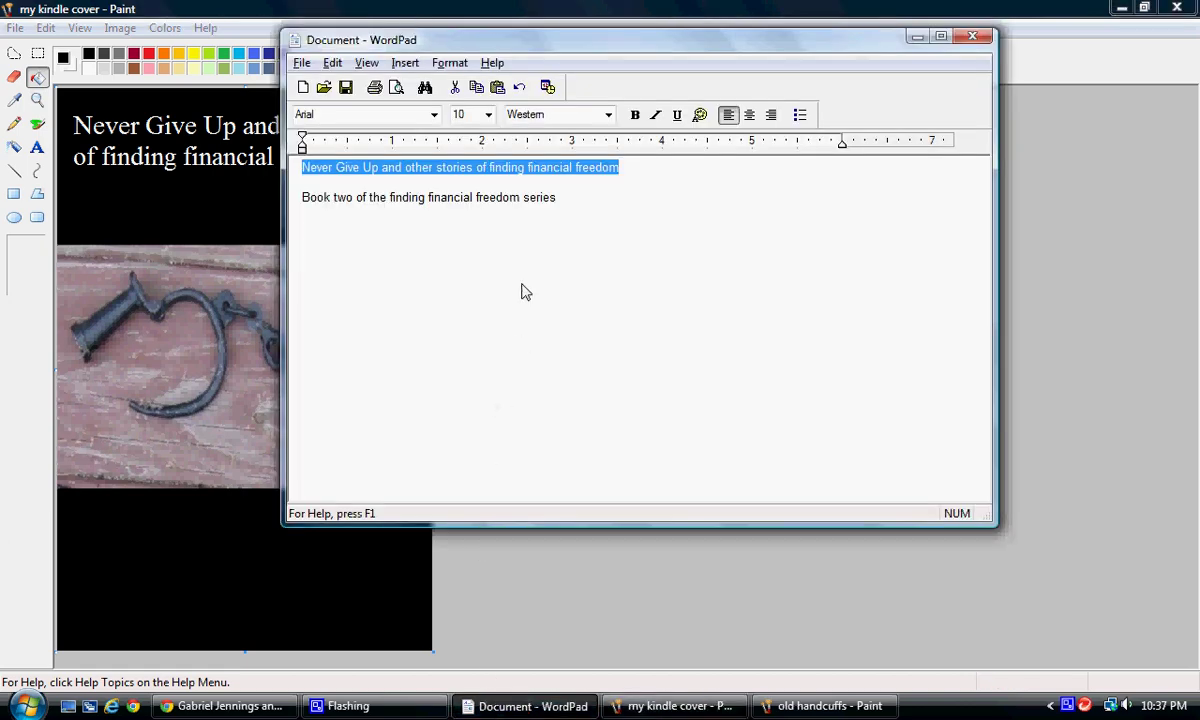
pyautogui.moveTo(566, 201); pyautogui.dragTo(279, 201)
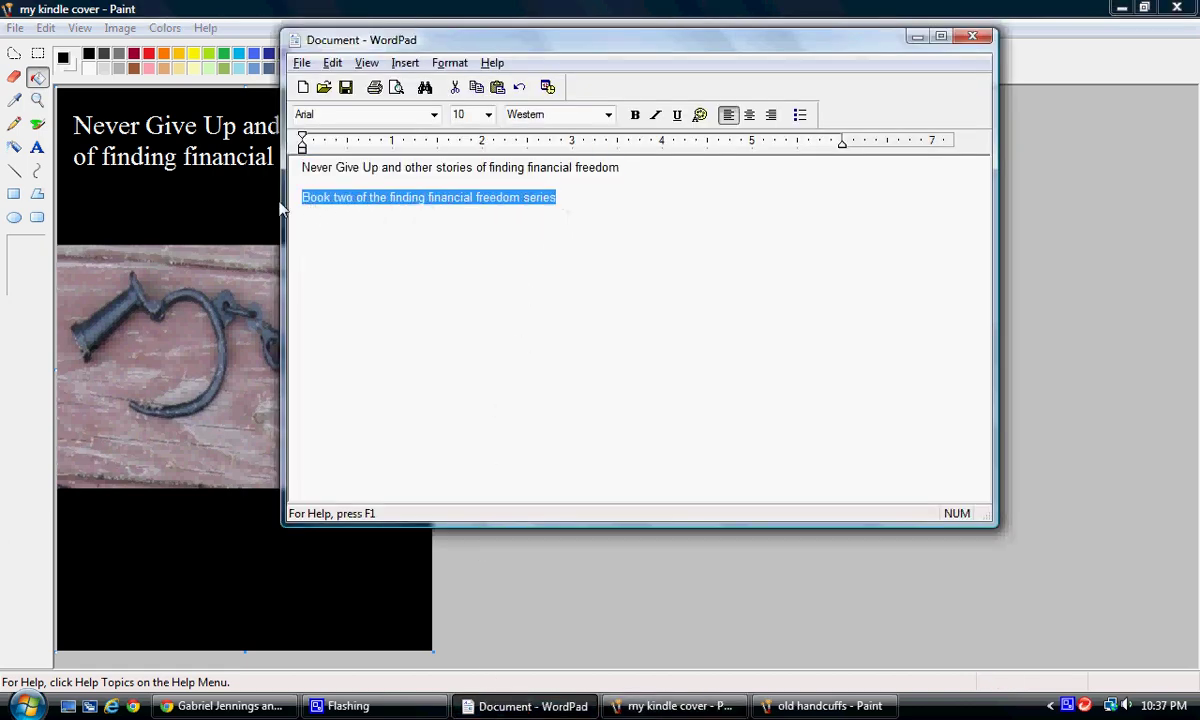
pyautogui.rightClick(393, 204)
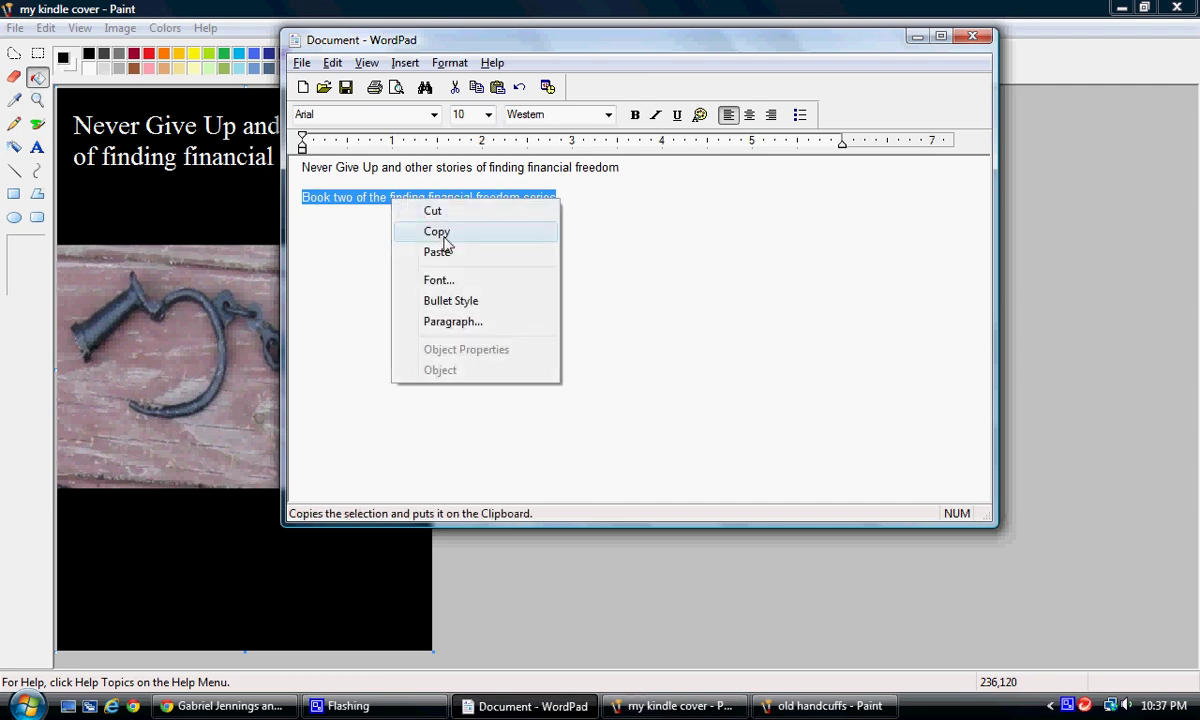
pyautogui.click(449, 232)
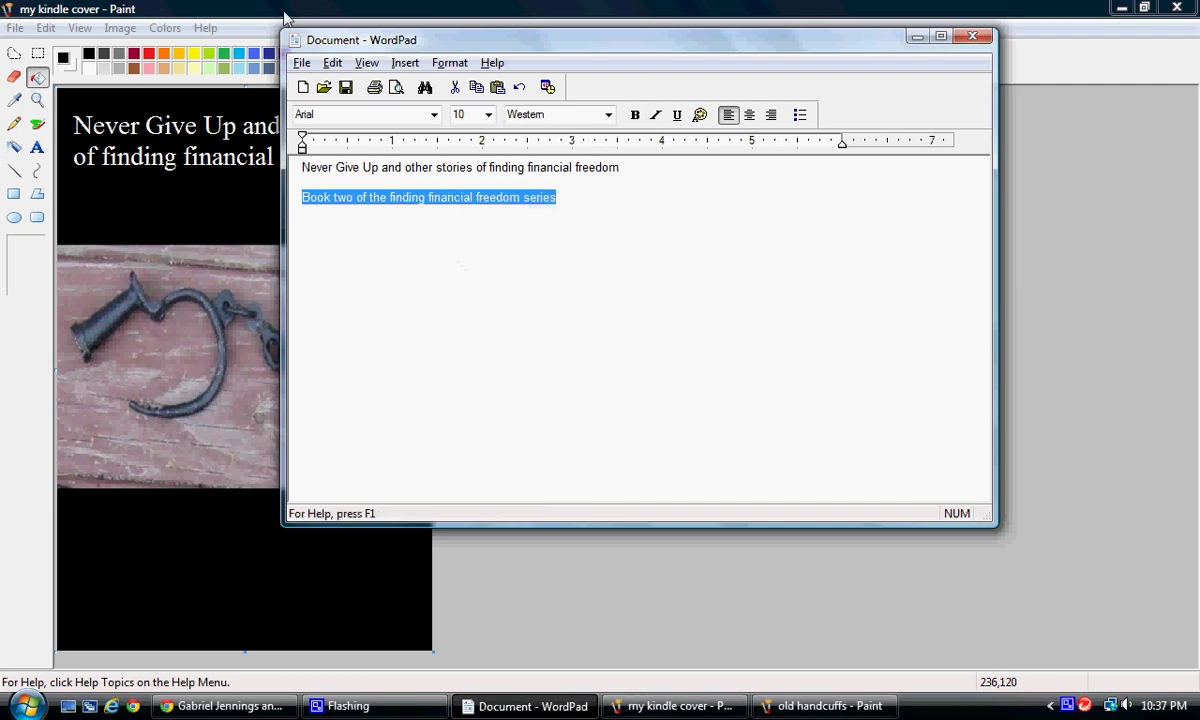
pyautogui.click(120, 204)
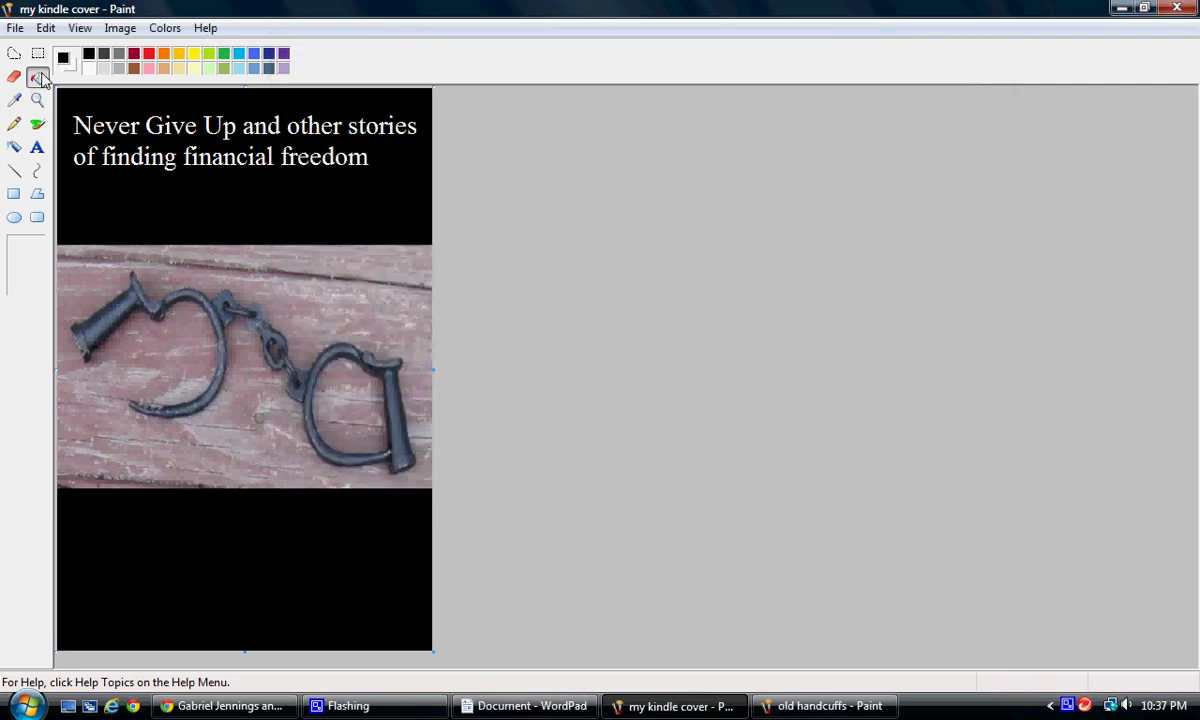
# Paste the series line as white text below the handcuffs photo and save the cover.
pyautogui.click(37, 148)
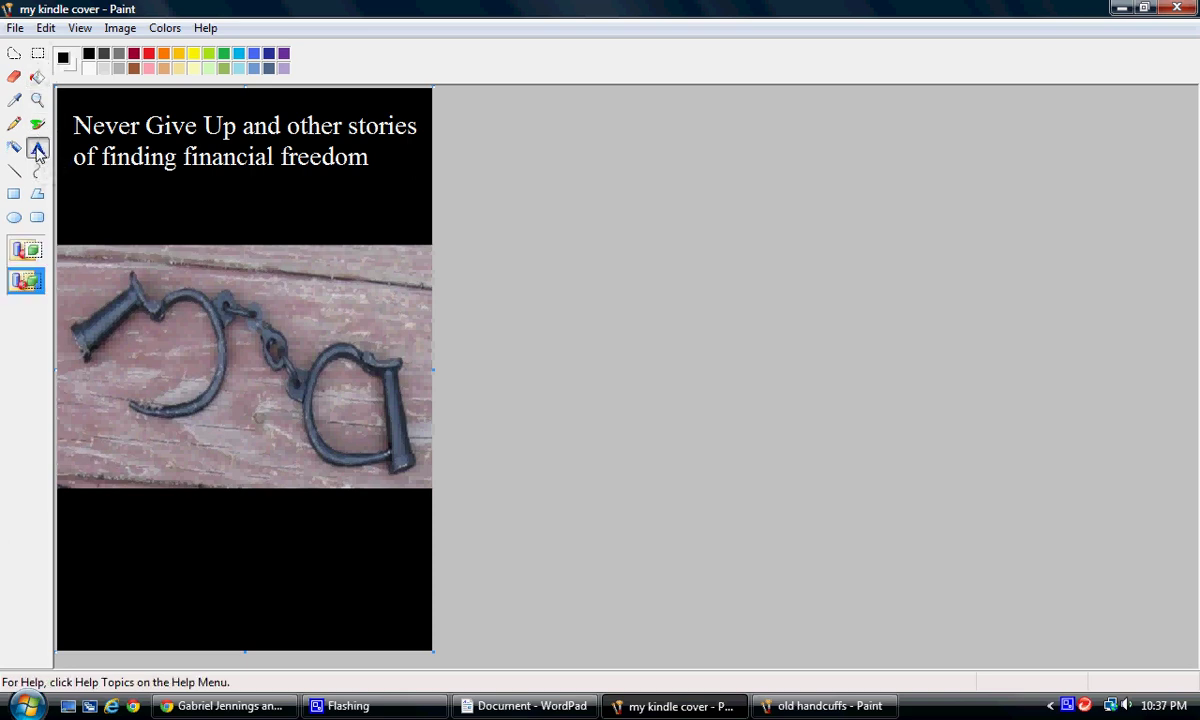
pyautogui.click(89, 68)
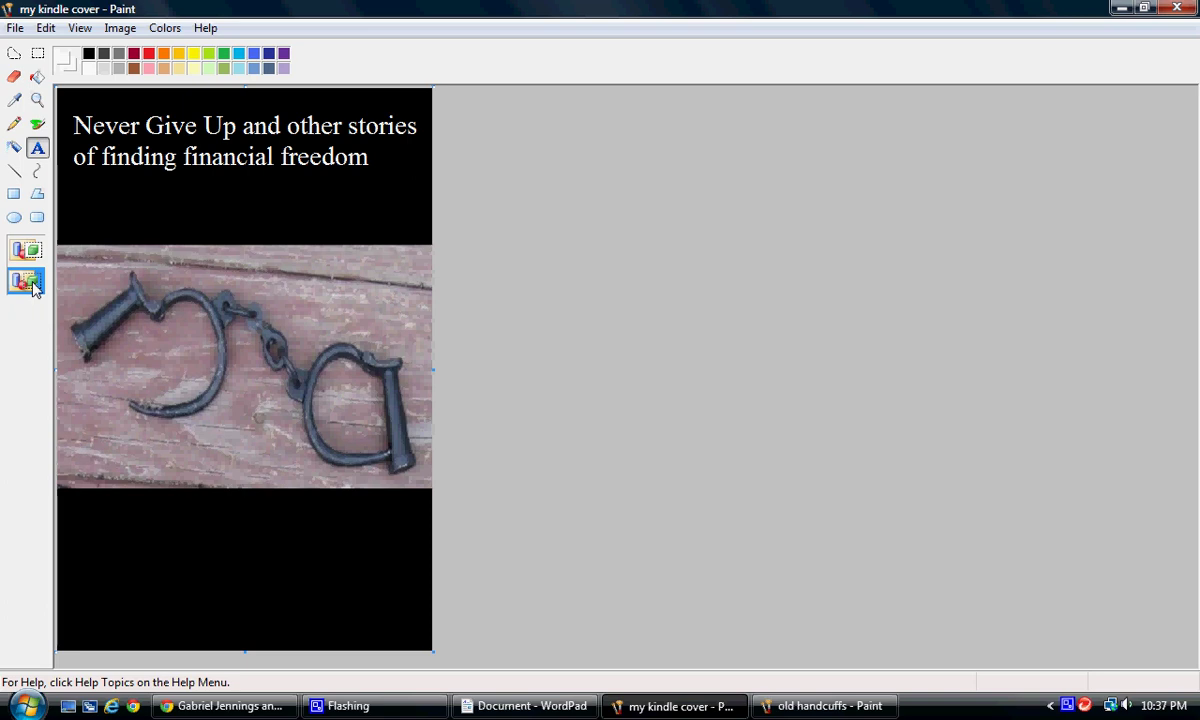
pyautogui.moveTo(74, 514); pyautogui.dragTo(413, 627)
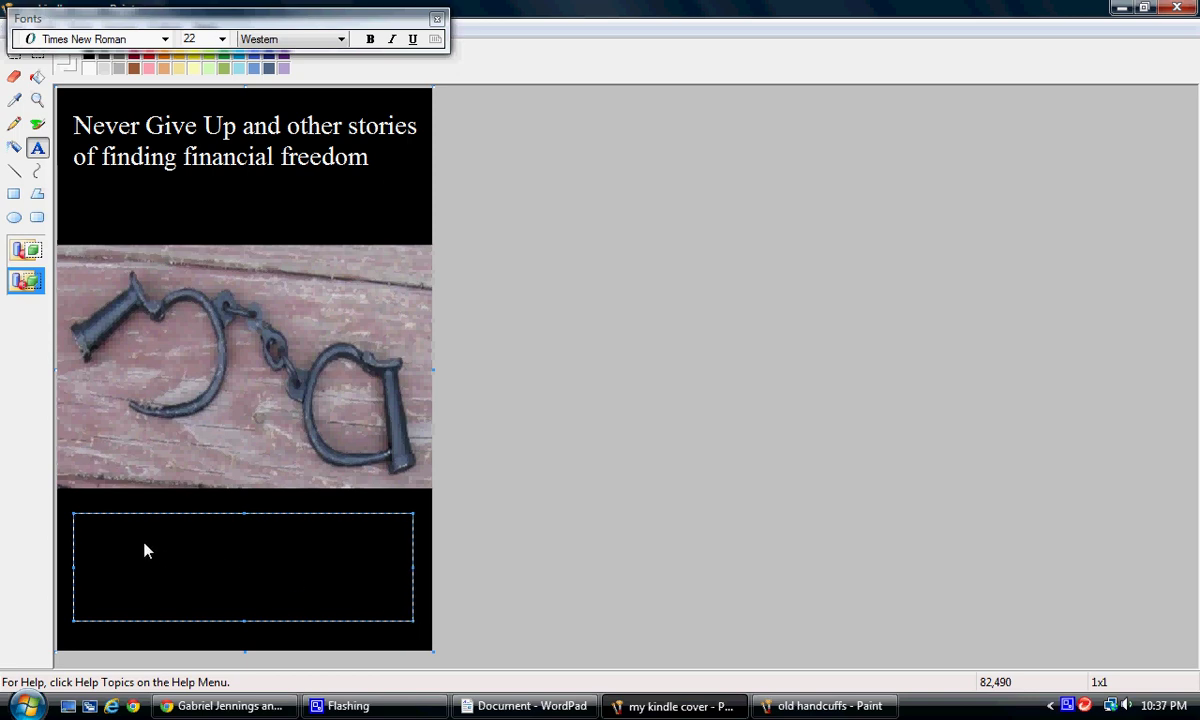
pyautogui.hotkey('ctrl', 'v')
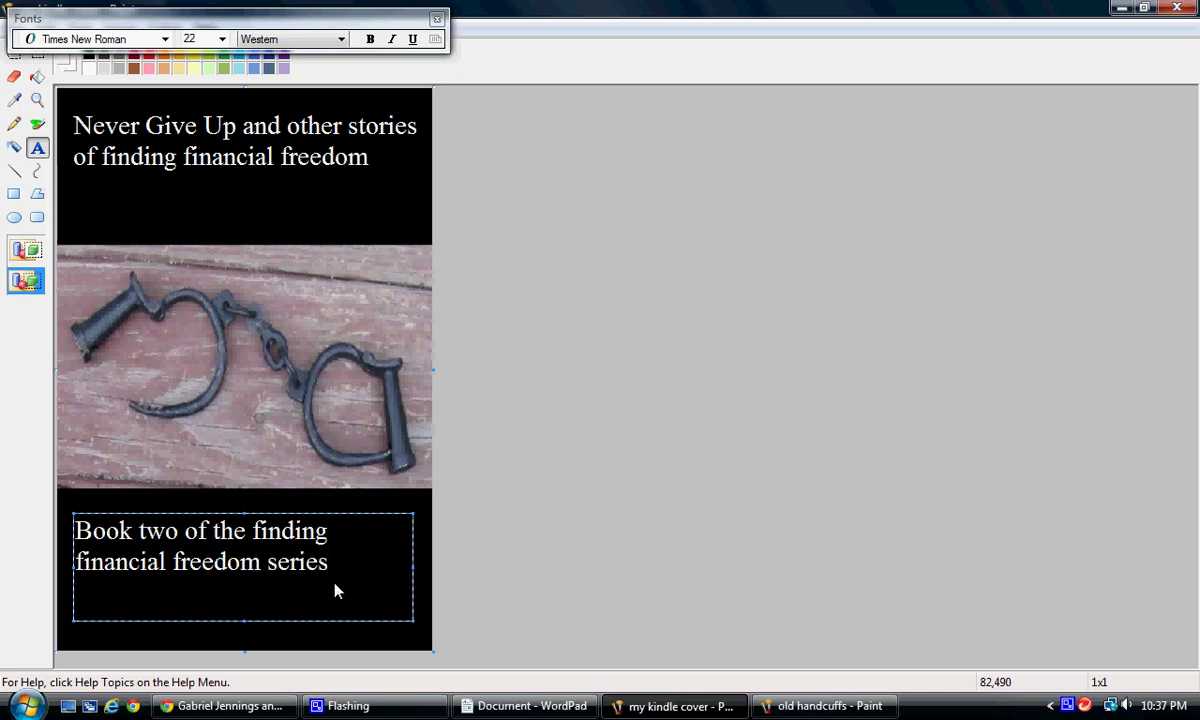
pyautogui.hotkey('ctrl', 'a')
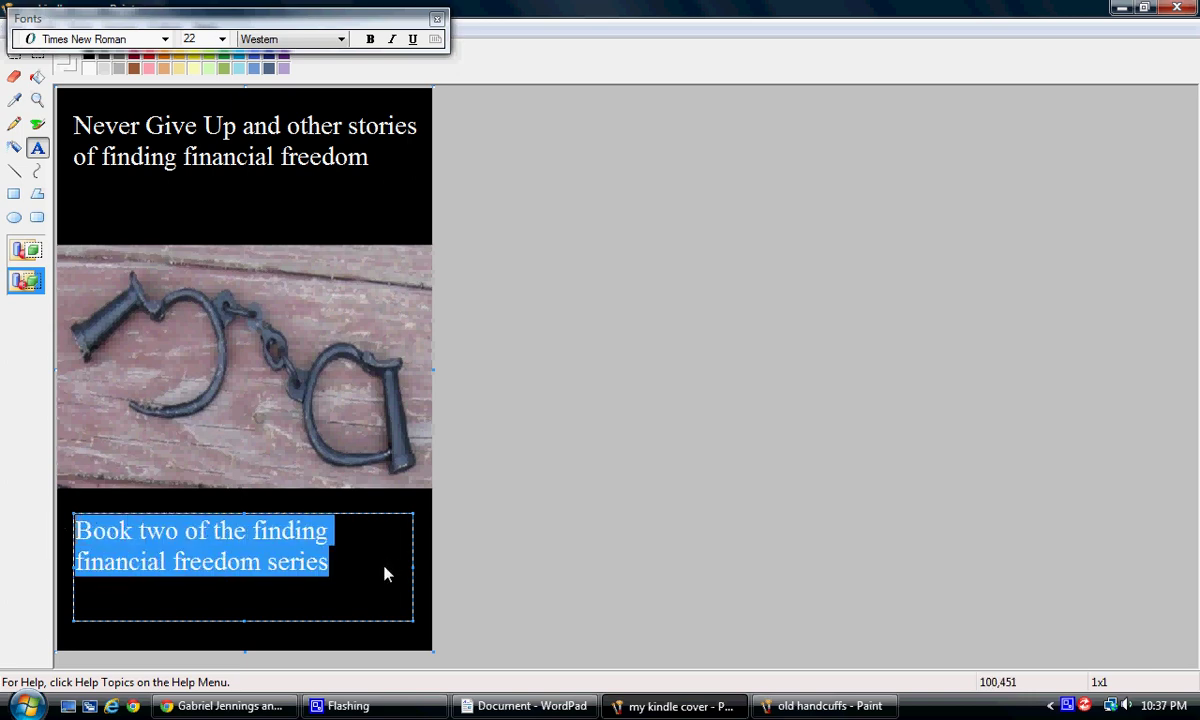
pyautogui.click(390, 633)
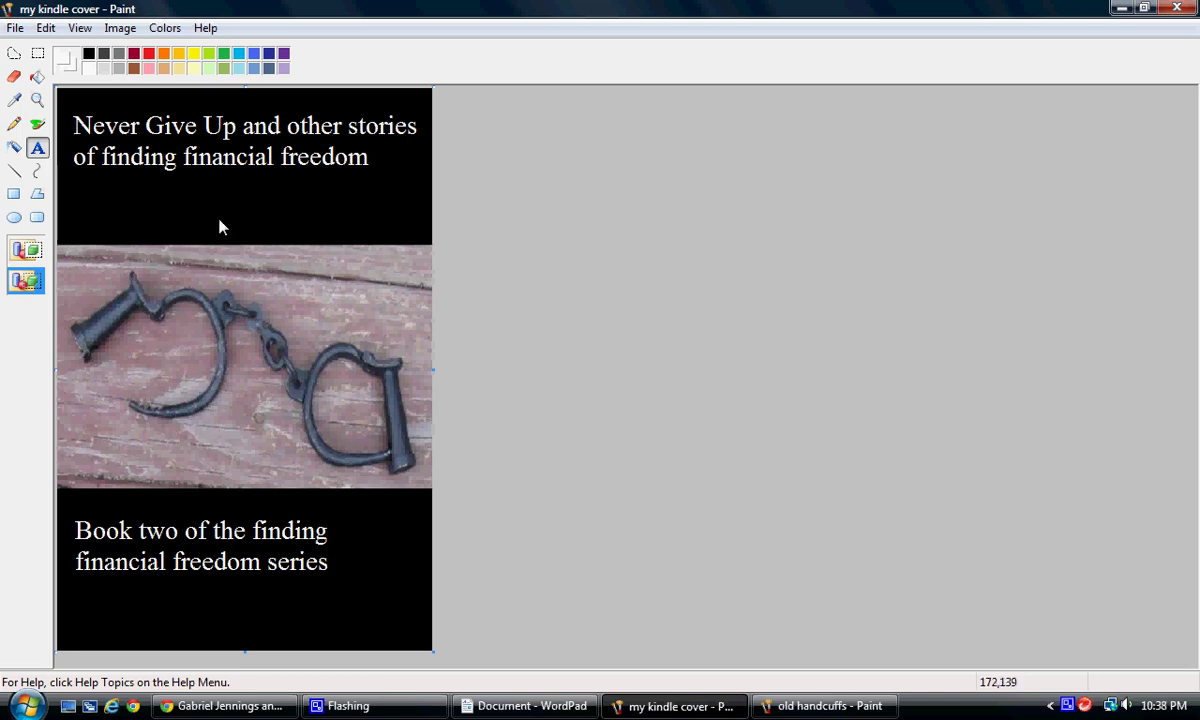
pyautogui.click(12, 28)
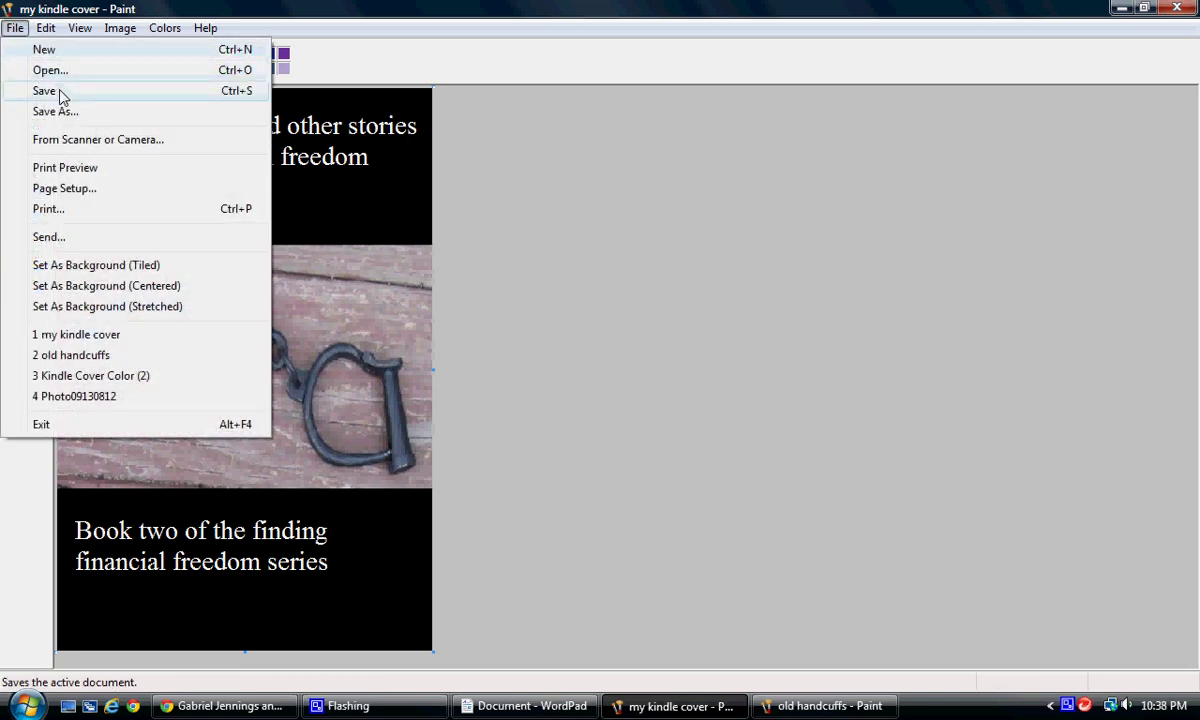
pyautogui.click(60, 95)
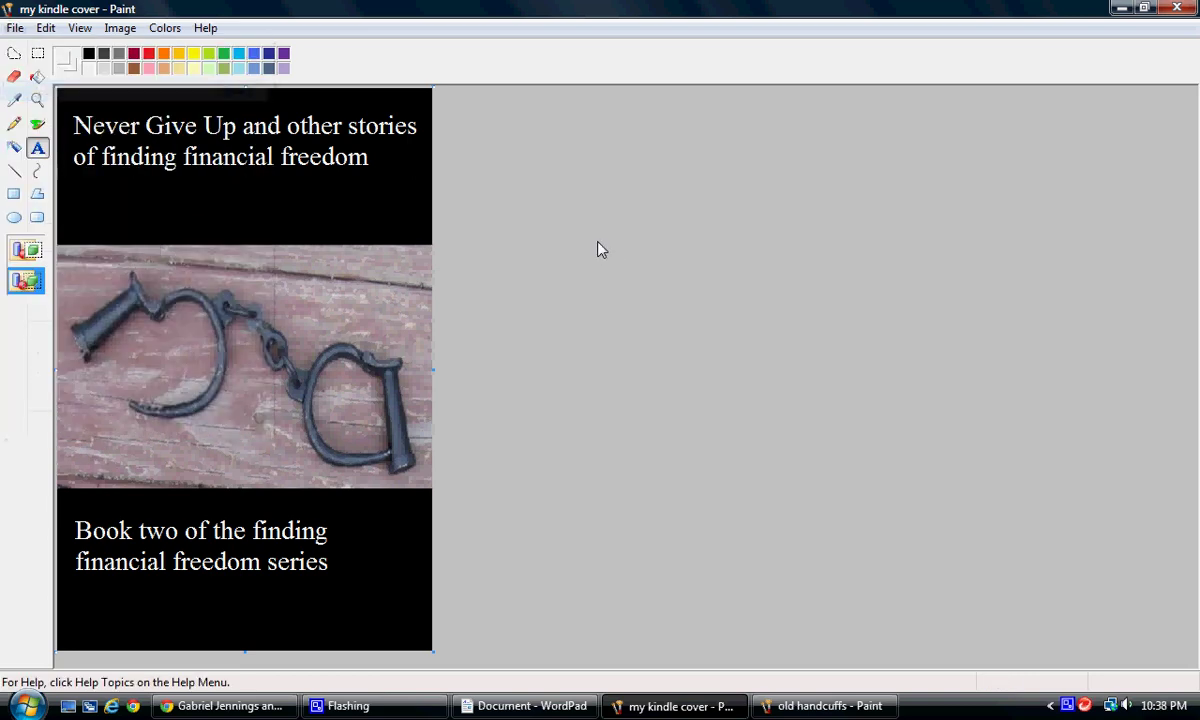
# Close WordPad without saving and the Paint windows, then preview 'my kindle cover' in Photo Gallery.
pyautogui.click(1176, 9)
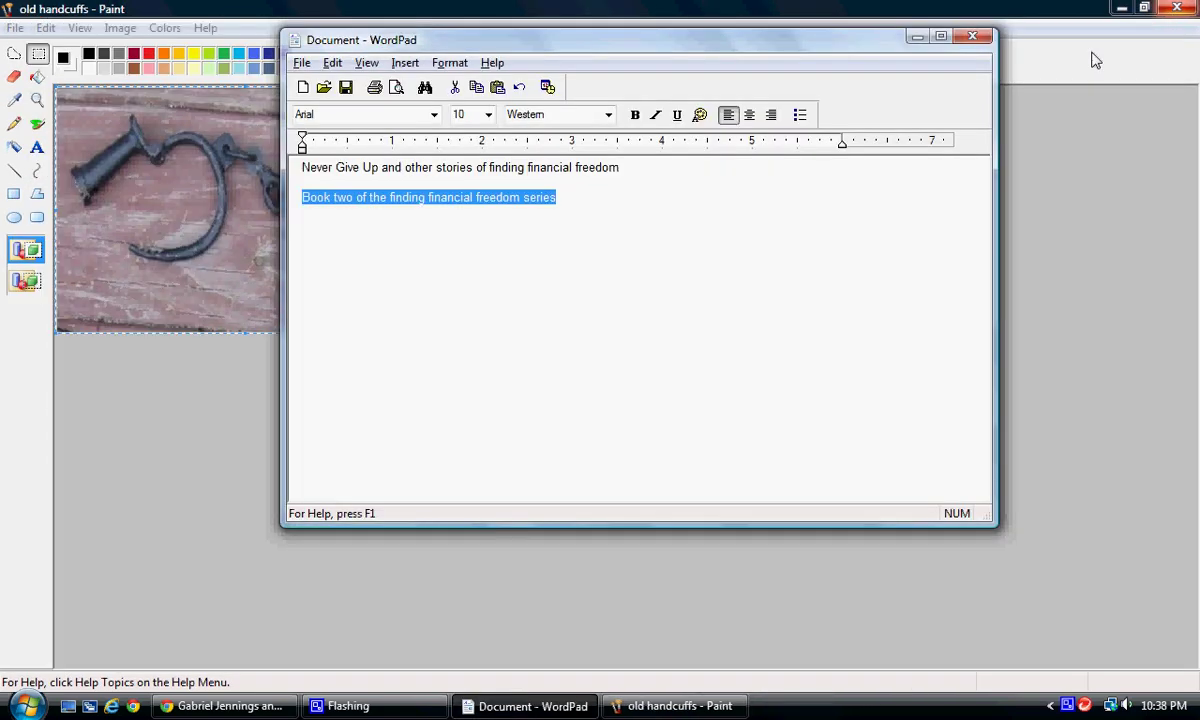
pyautogui.click(972, 37)
pyautogui.click(676, 289)
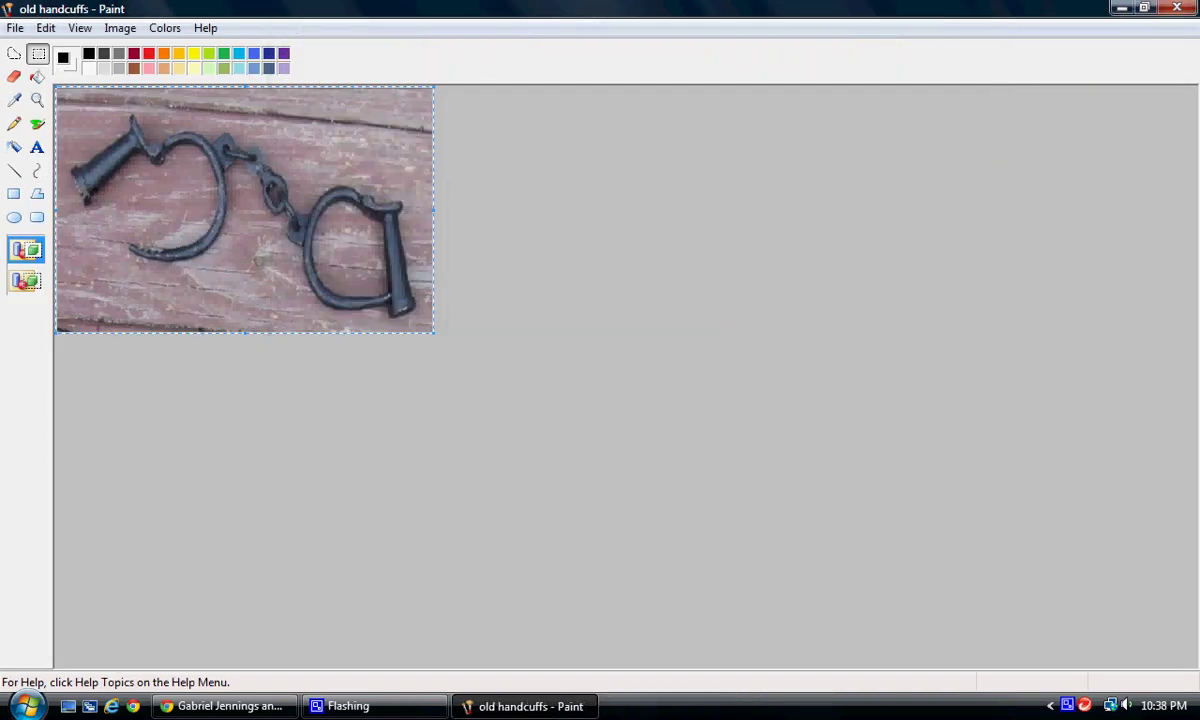
pyautogui.click(1176, 9)
pyautogui.doubleClick(33, 615)
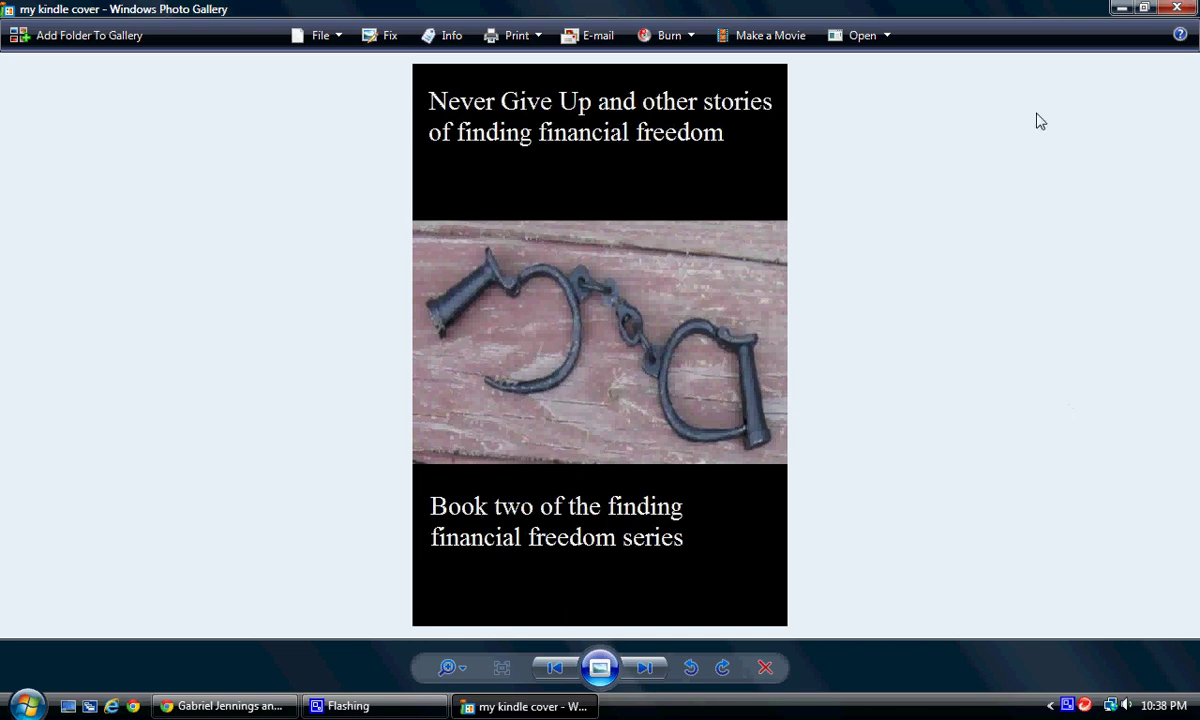
pyautogui.click(1167, 10)
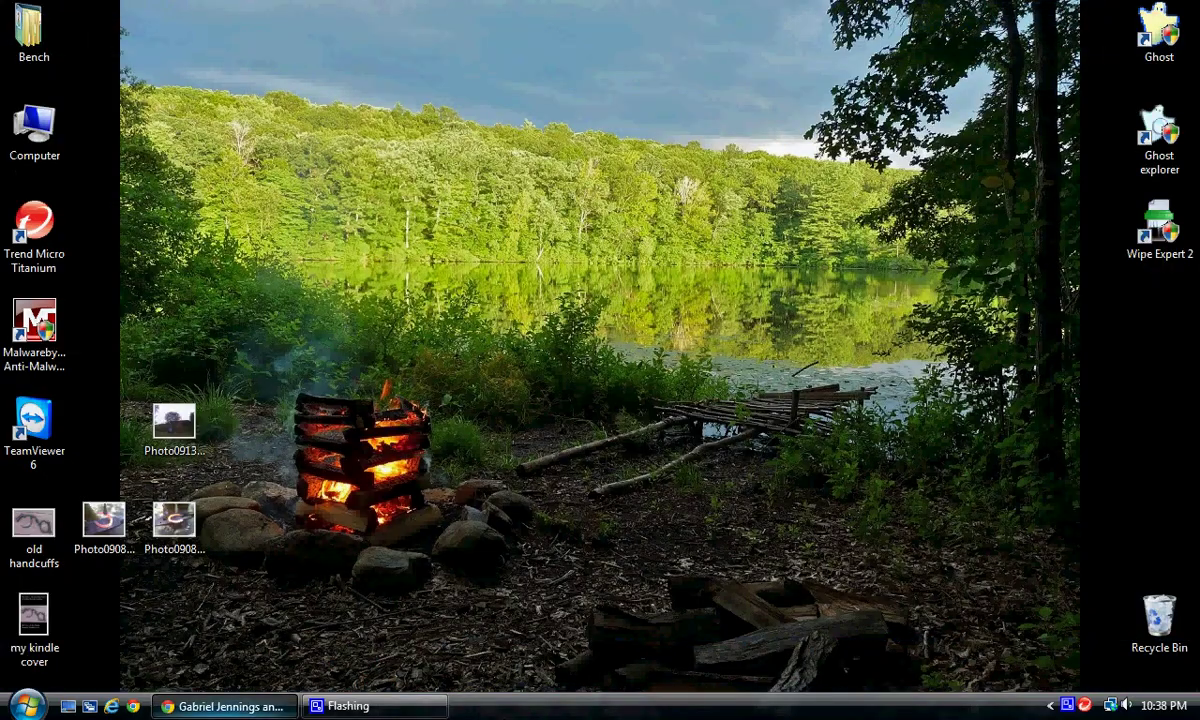
# Expand the Kindle books video's YouTube description to reveal category, tags and licence.
pyautogui.click(220, 706)
pyautogui.scroll(-1, 439, 548)
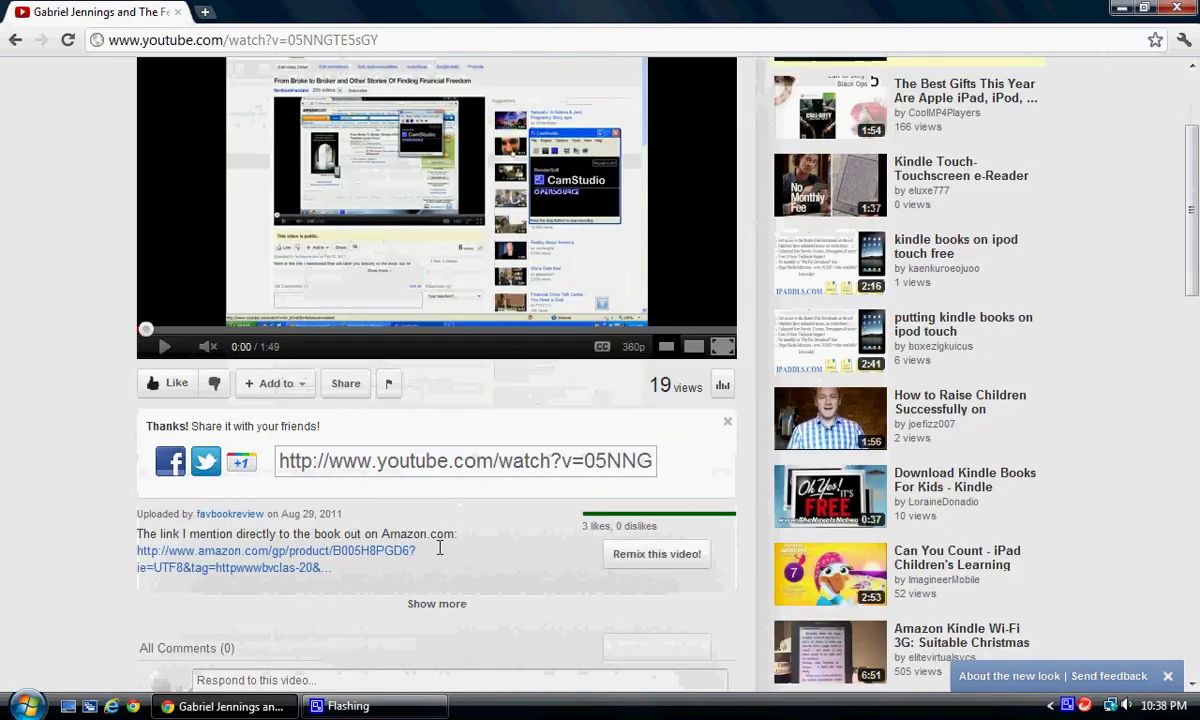
pyautogui.scroll(-1, 439, 548)
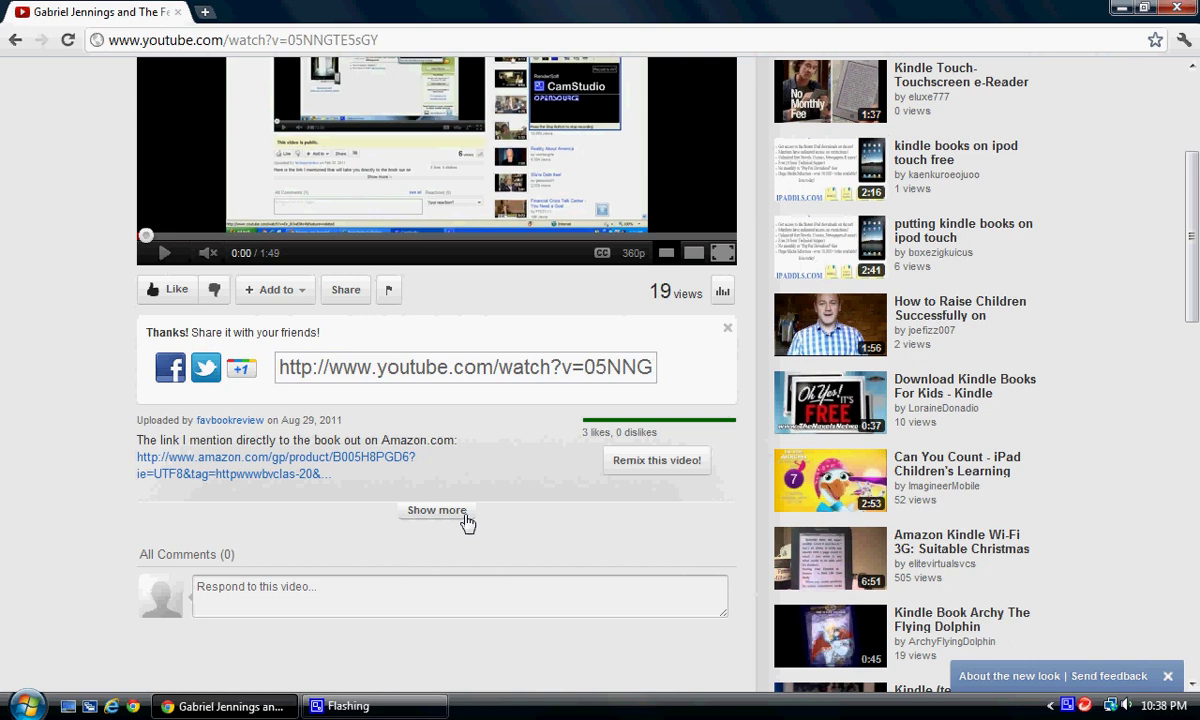
pyautogui.click(464, 518)
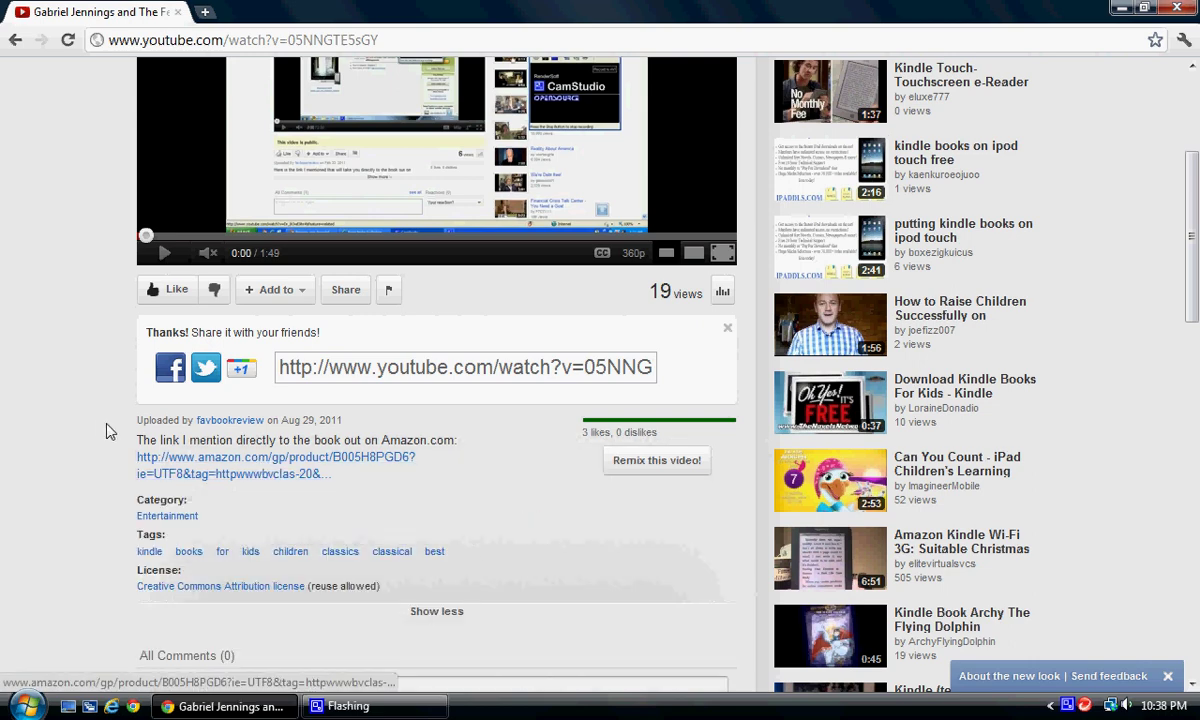
pyautogui.scroll(3, 98, 419)
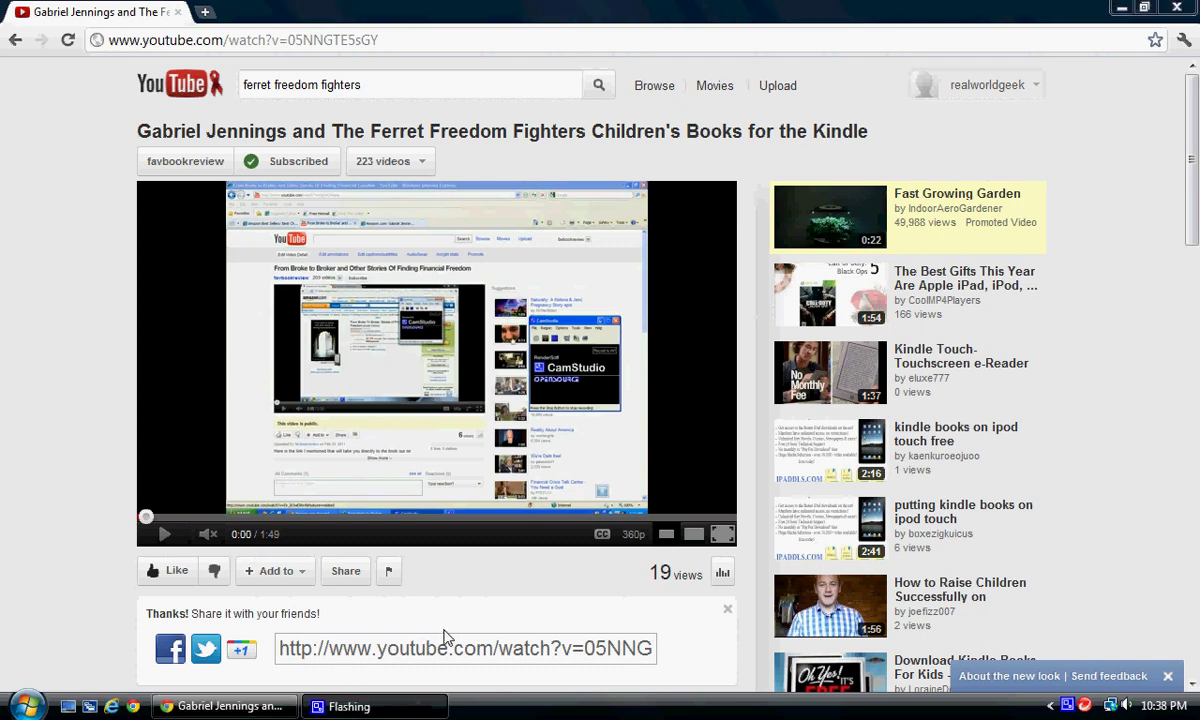
pyautogui.click(1066, 705)
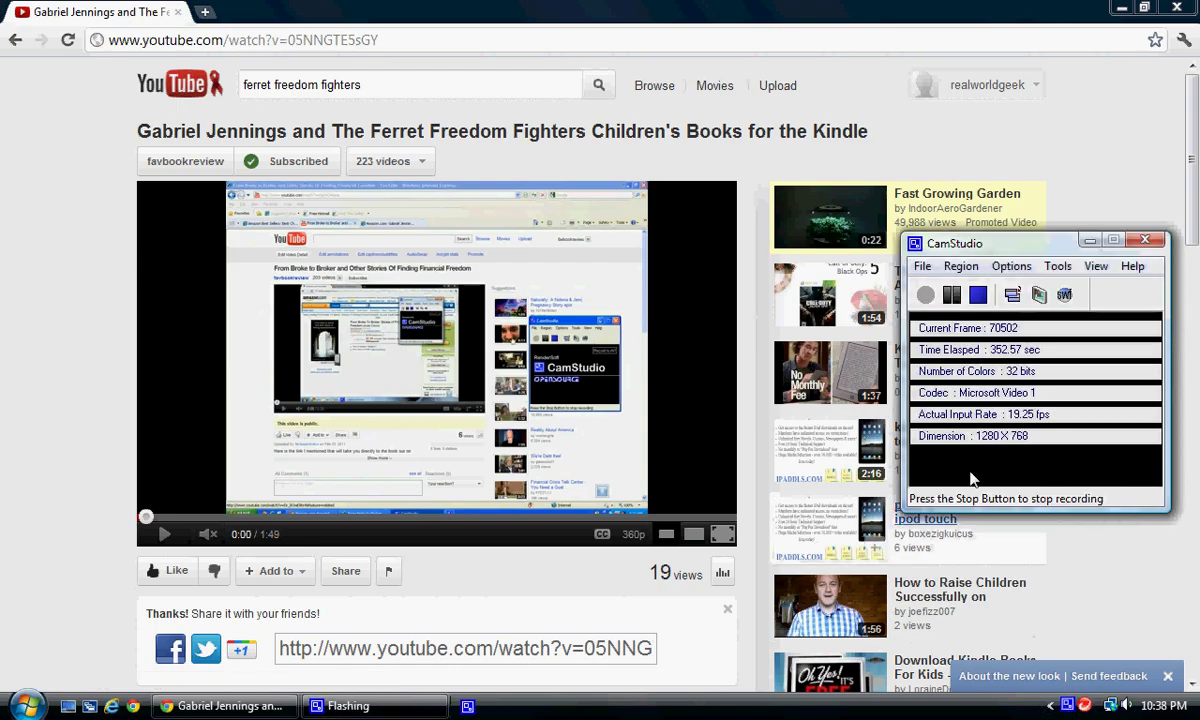